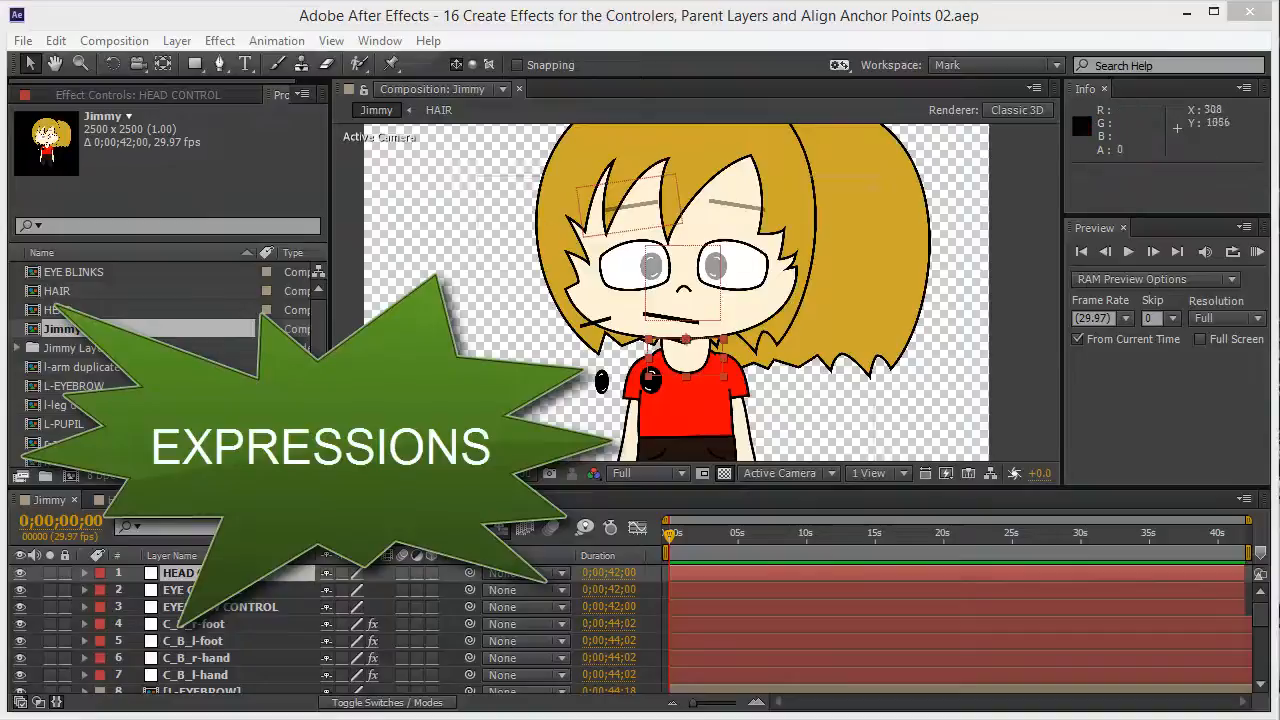
Step: Examine the Jimmy composition's duration settings and its separate control, face-part and hair layers
drag(709, 289, 613, 289)
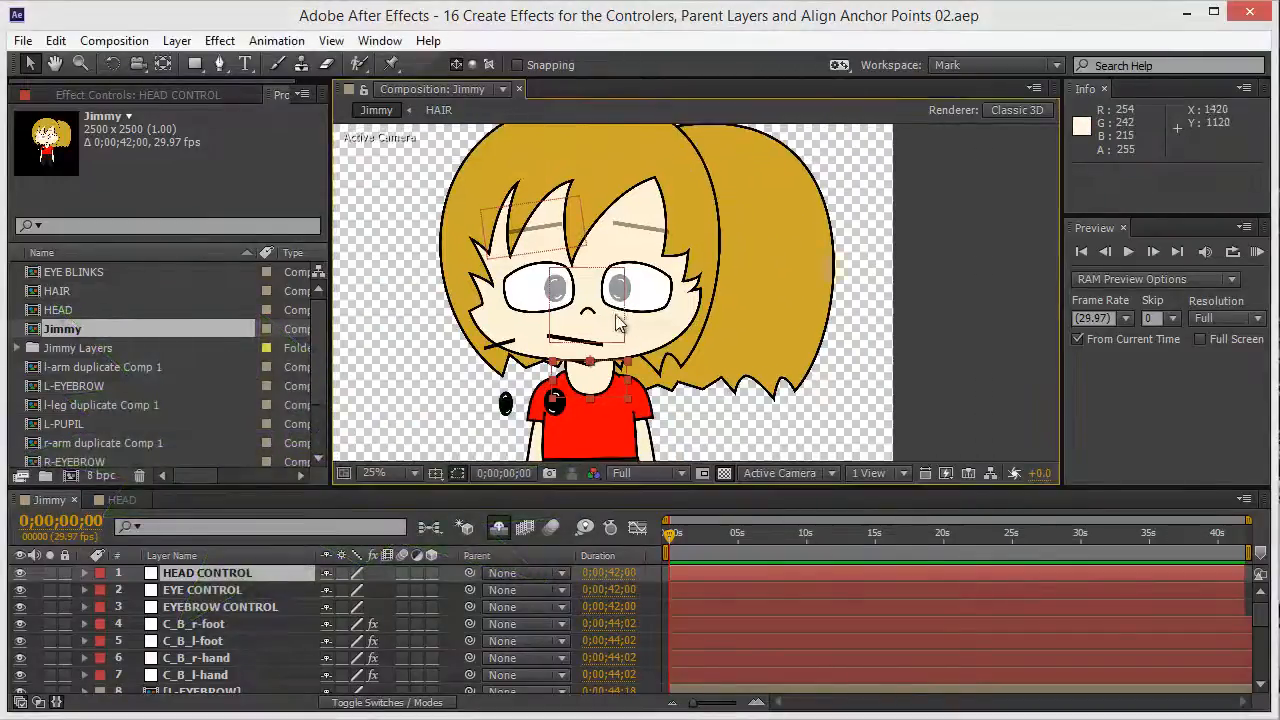
key(grave)
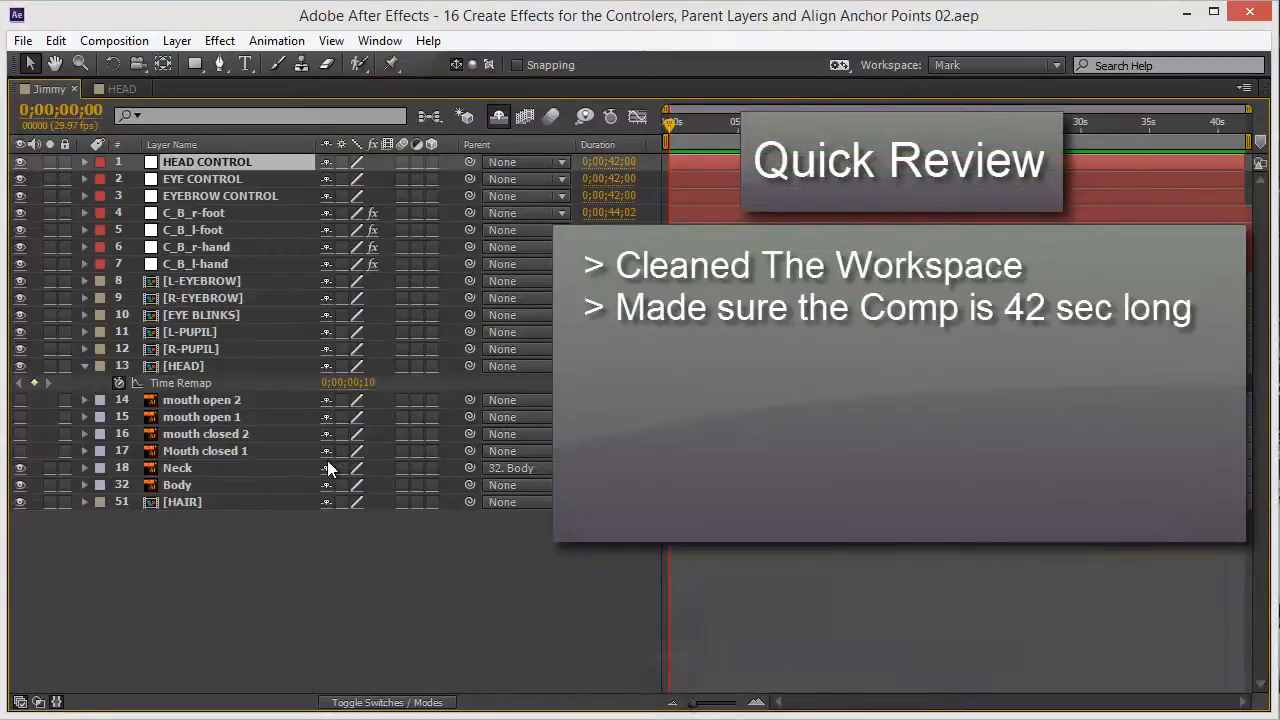
key(ctrl+k)
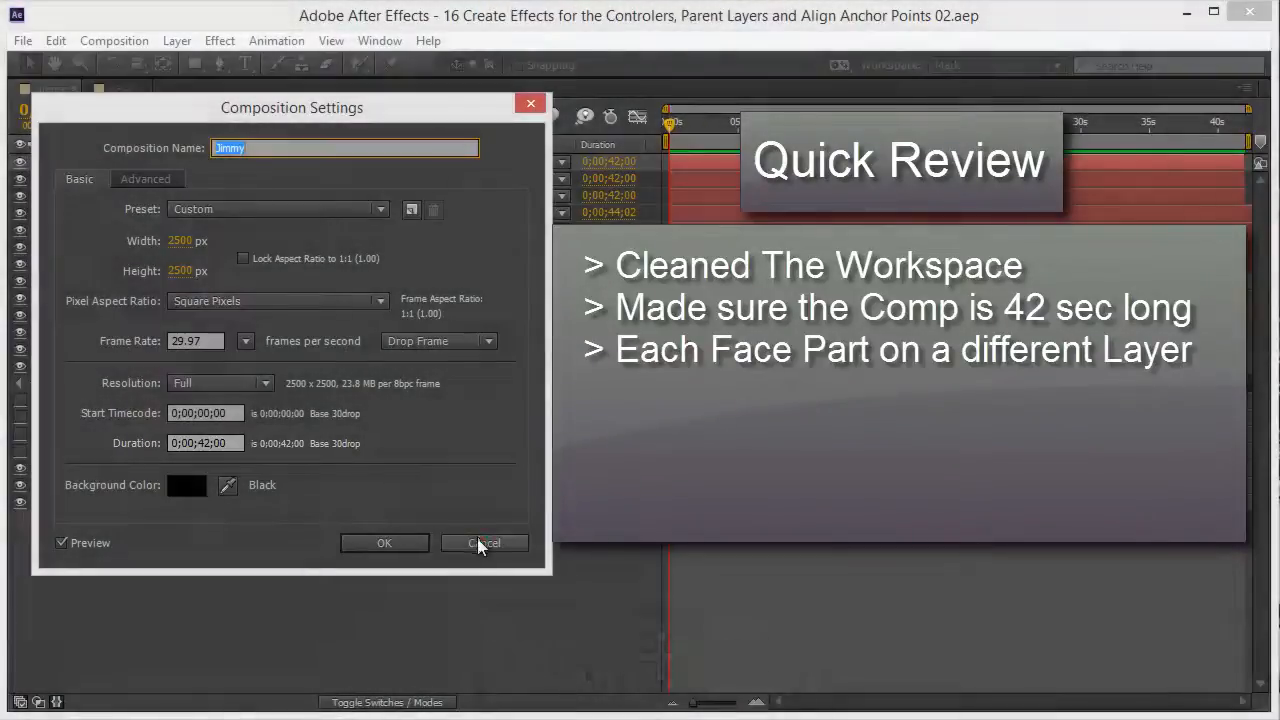
click(483, 543)
key(grave)
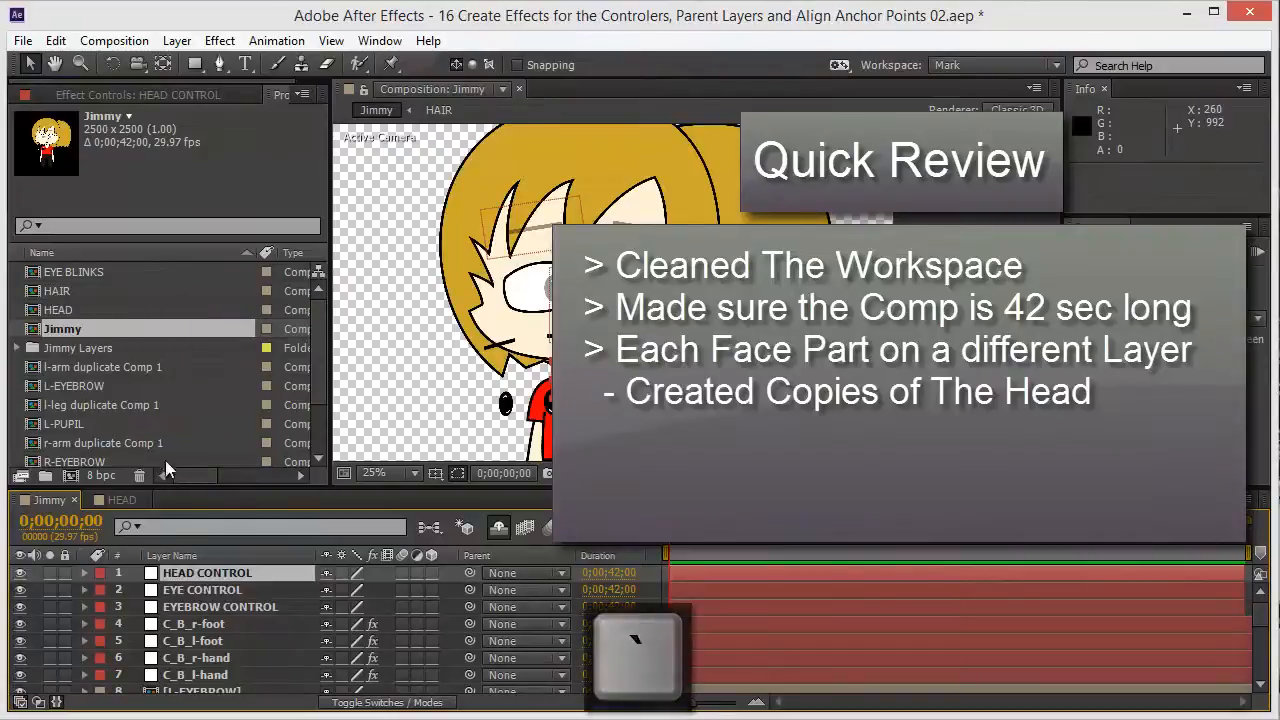
click(195, 607)
scroll(197, 612, down, 2)
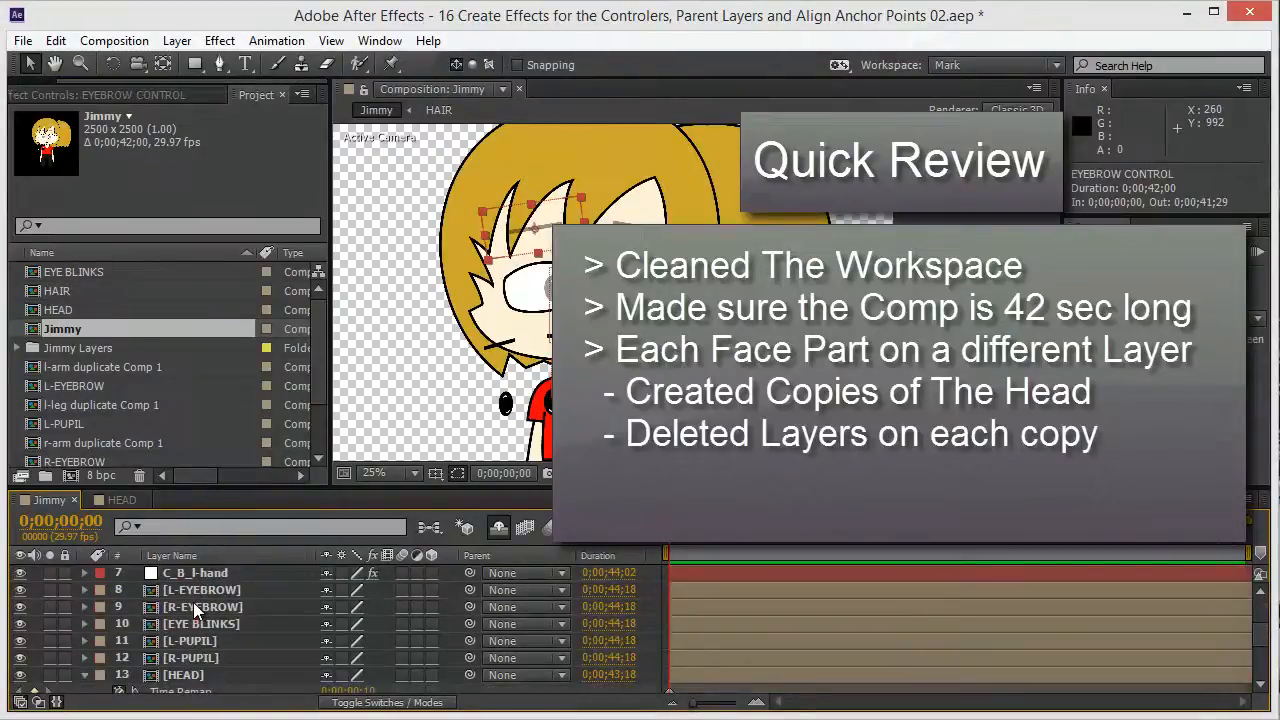
click(196, 607)
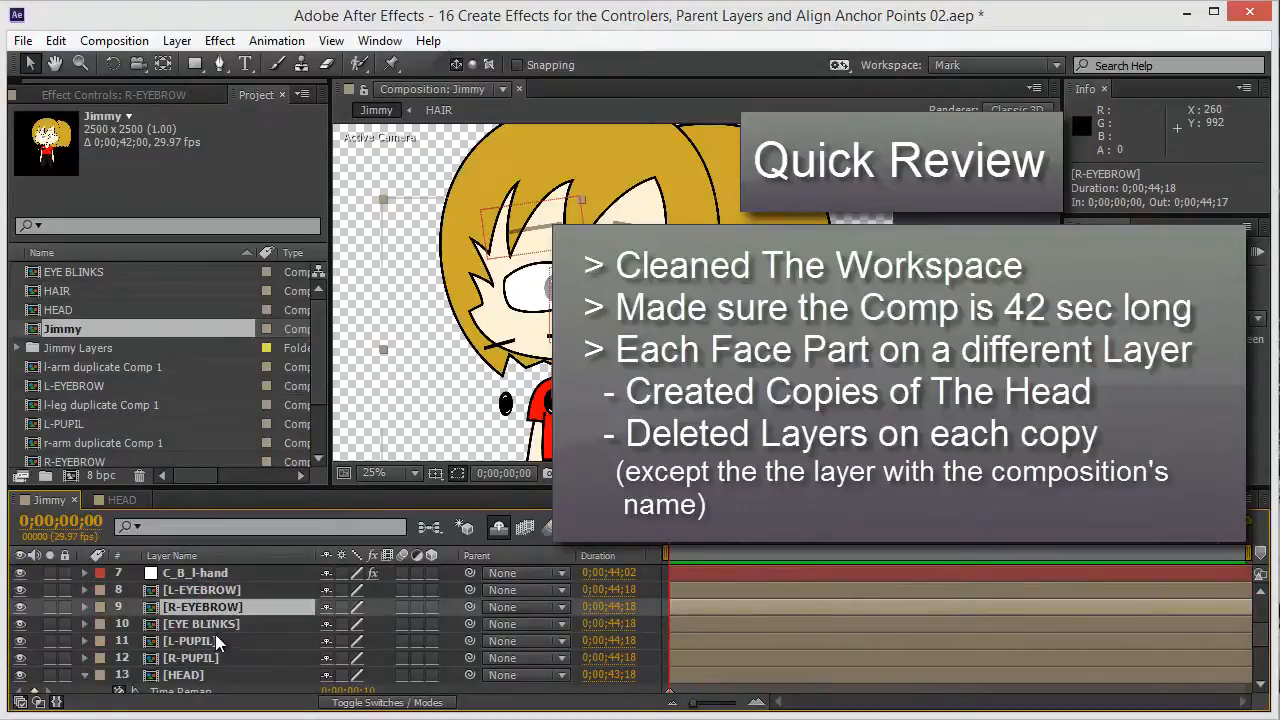
scroll(170, 585, down, 4)
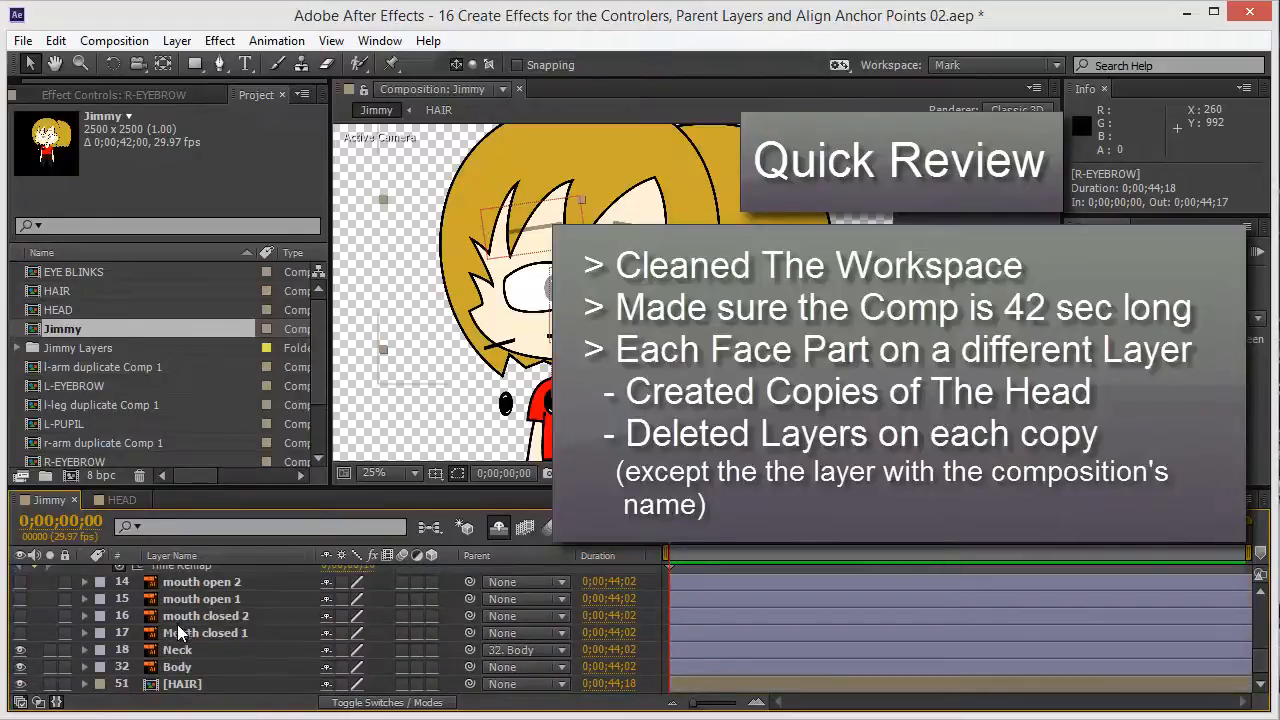
click(178, 684)
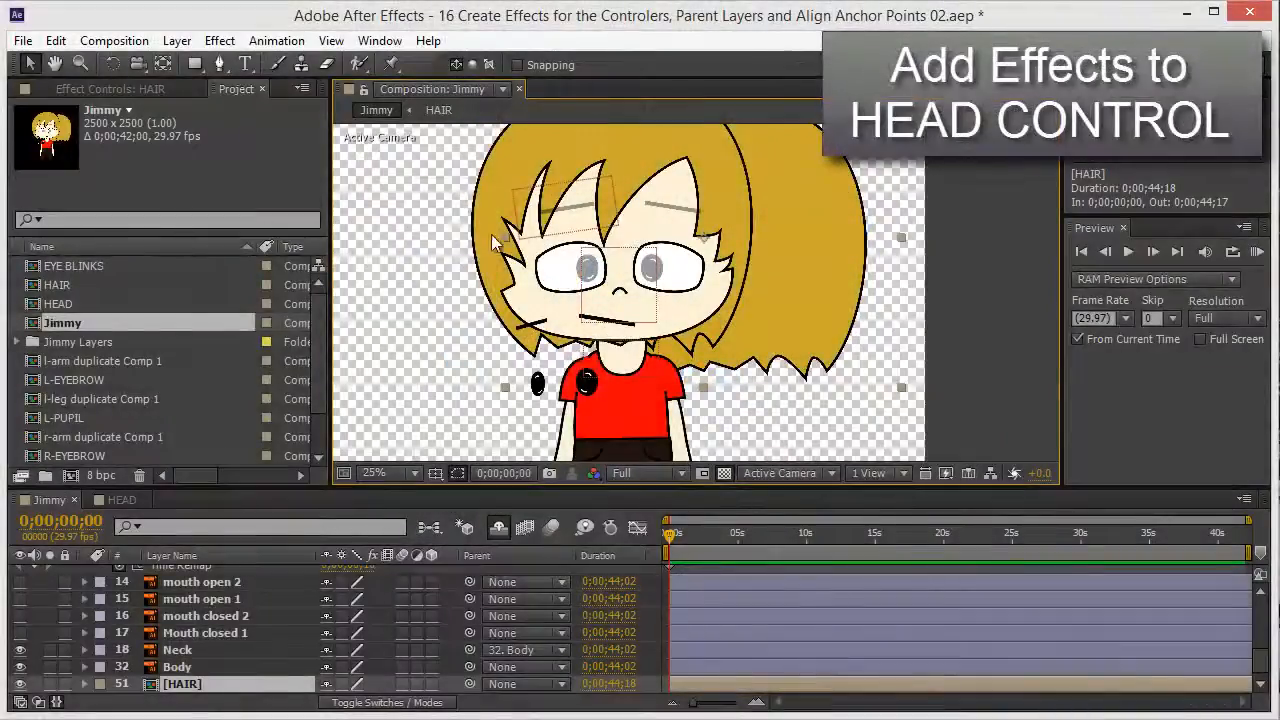
Step: Add a Slider Control expression effect to the HEAD CONTROL layer
scroll(229, 658, up, 5)
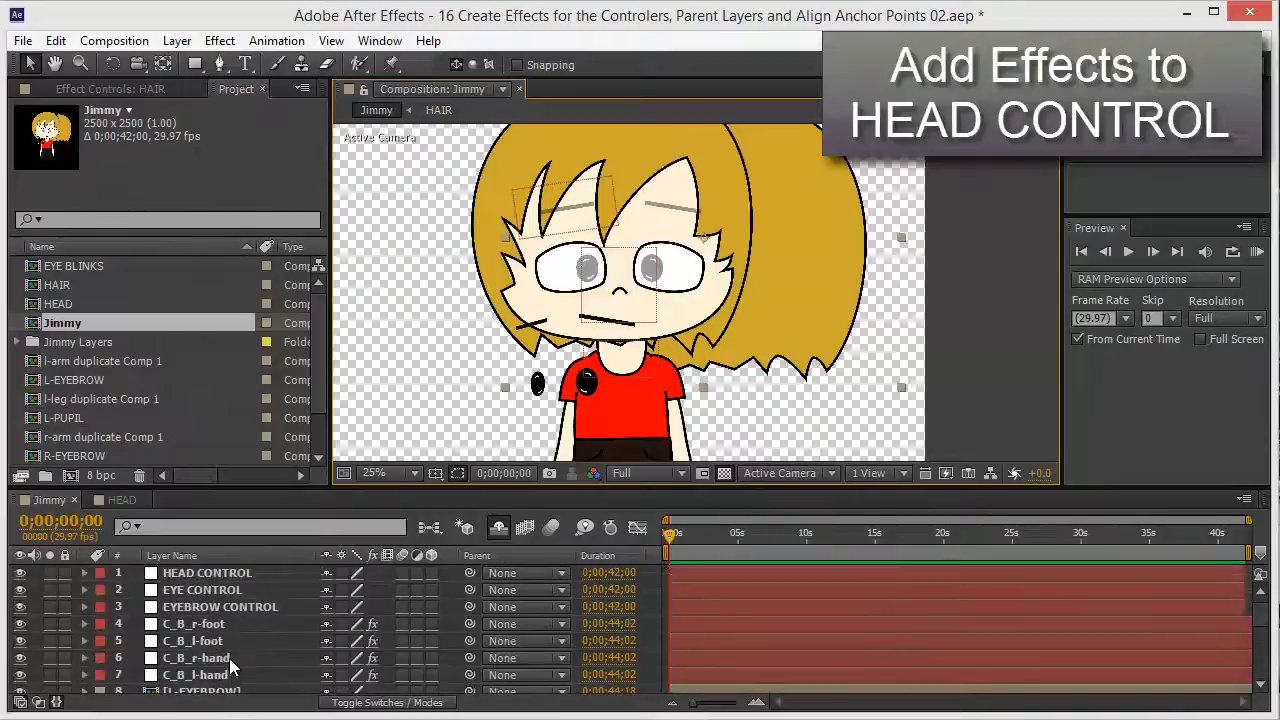
click(213, 576)
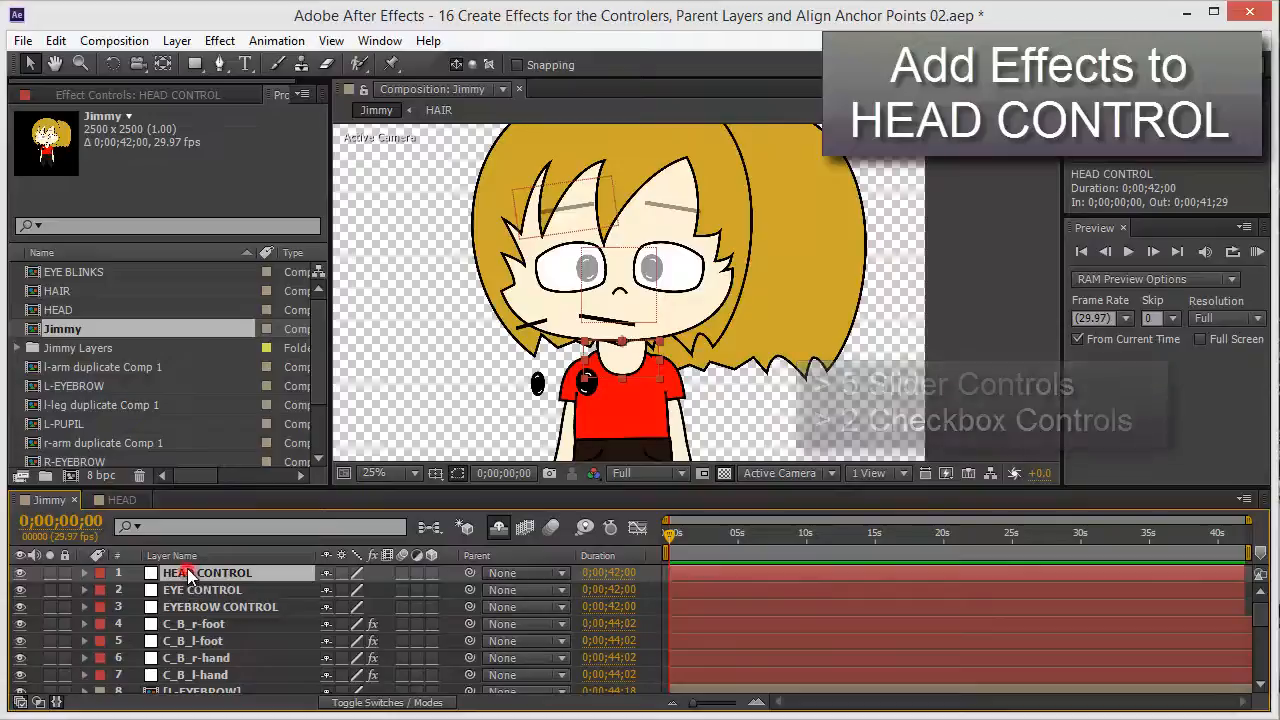
click(91, 94)
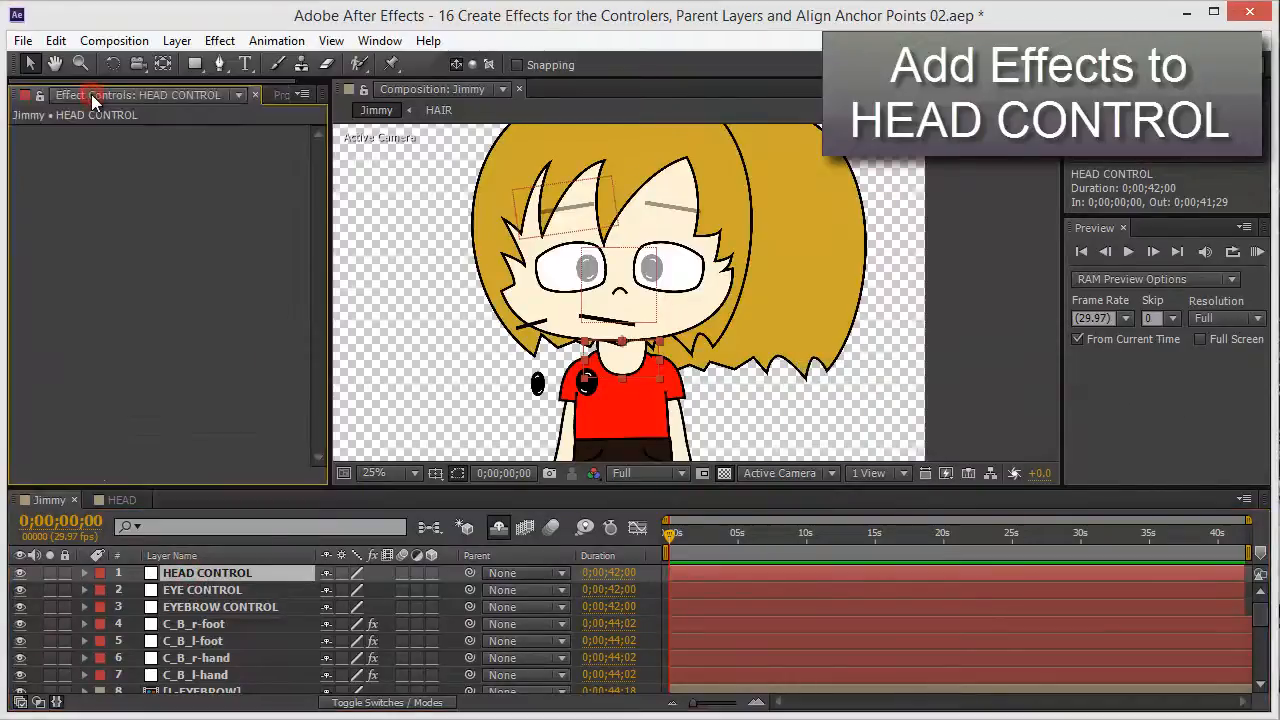
click(218, 40)
click(218, 40)
click(218, 40)
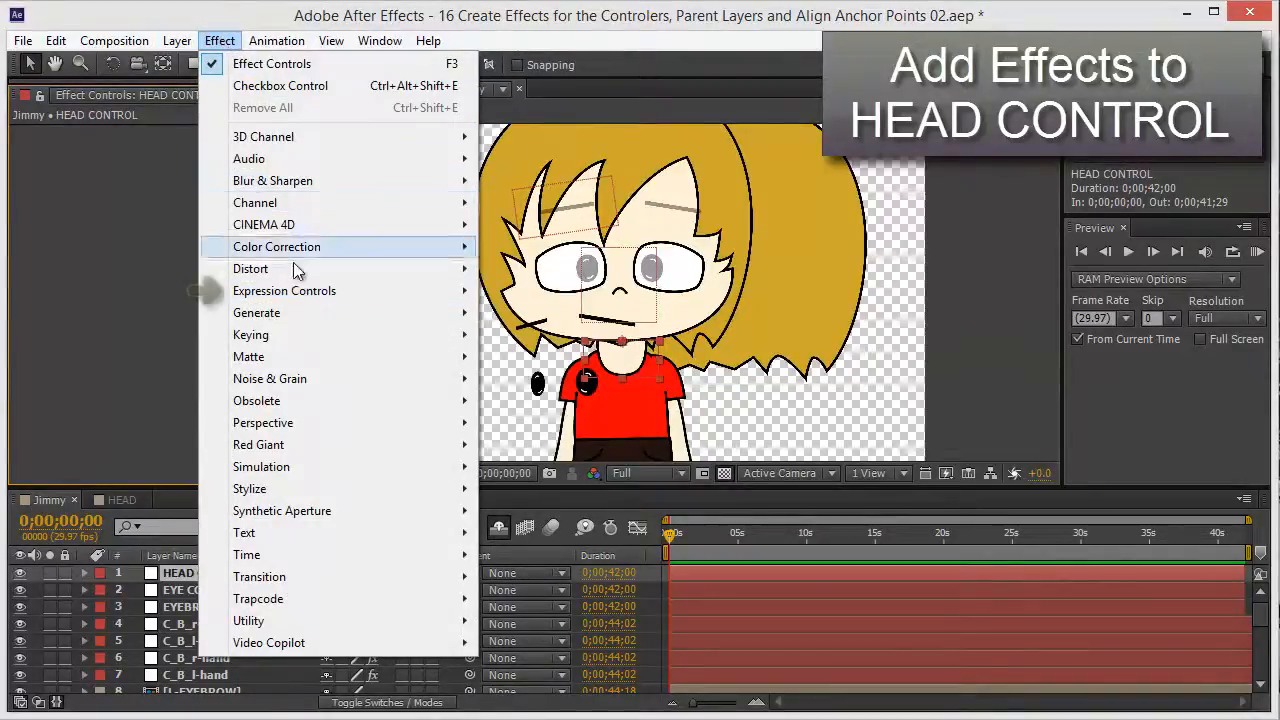
mouse_move(309, 298)
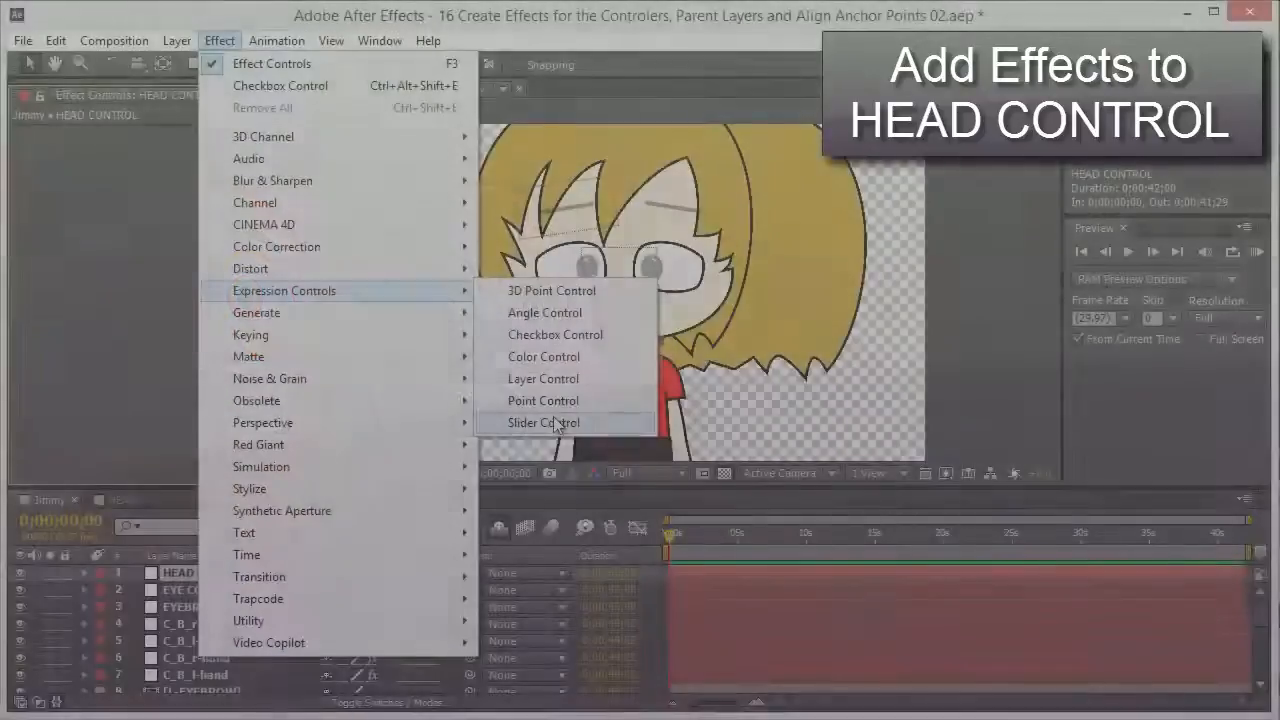
click(530, 420)
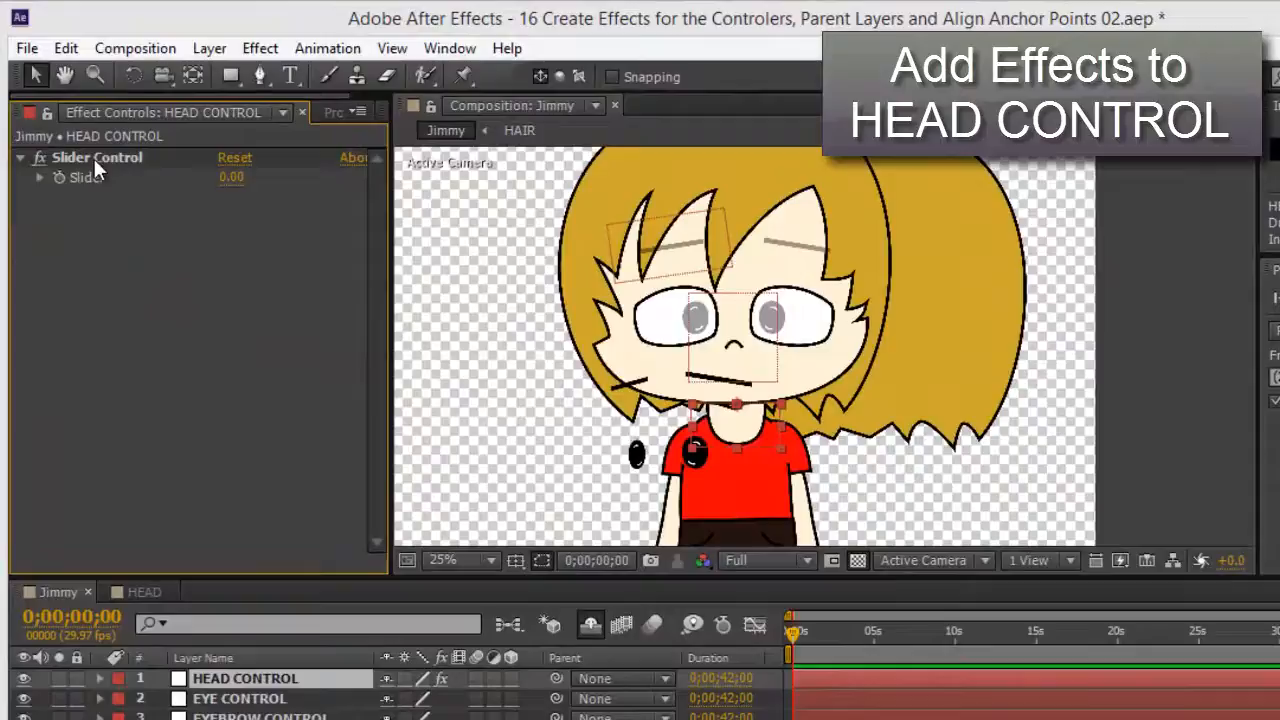
Step: Duplicate the Slider Control effect four times so HEAD CONTROL has five sliders
click(94, 160)
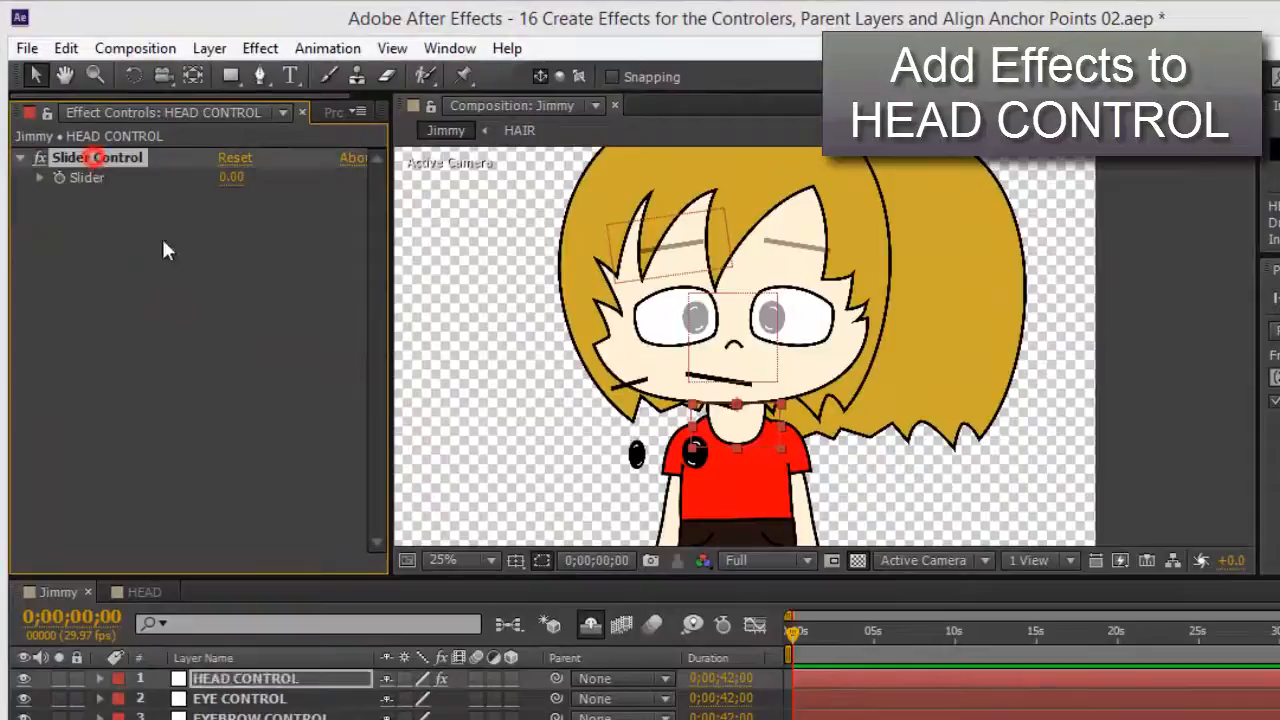
key(ctrl+d)
key(ctrl+d)
key(ctrl+d)
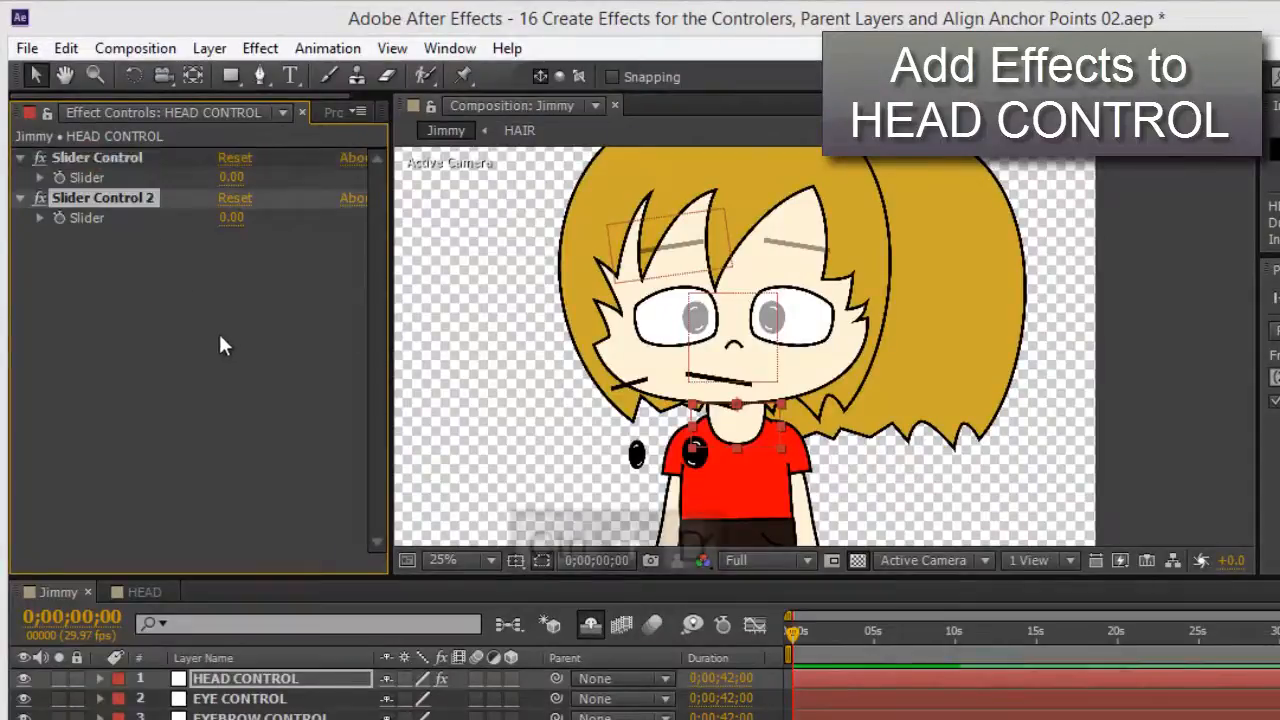
key(ctrl+d)
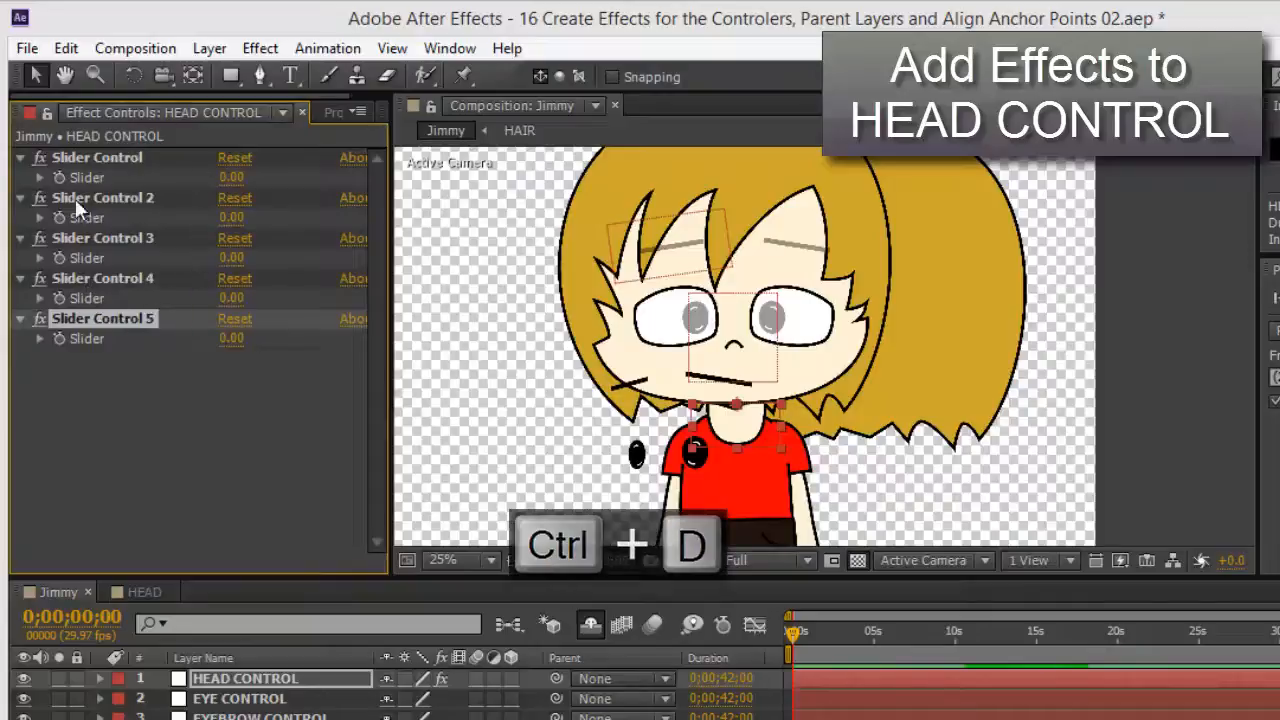
Step: Add a Checkbox Control expression effect to HEAD CONTROL and duplicate it once
click(264, 52)
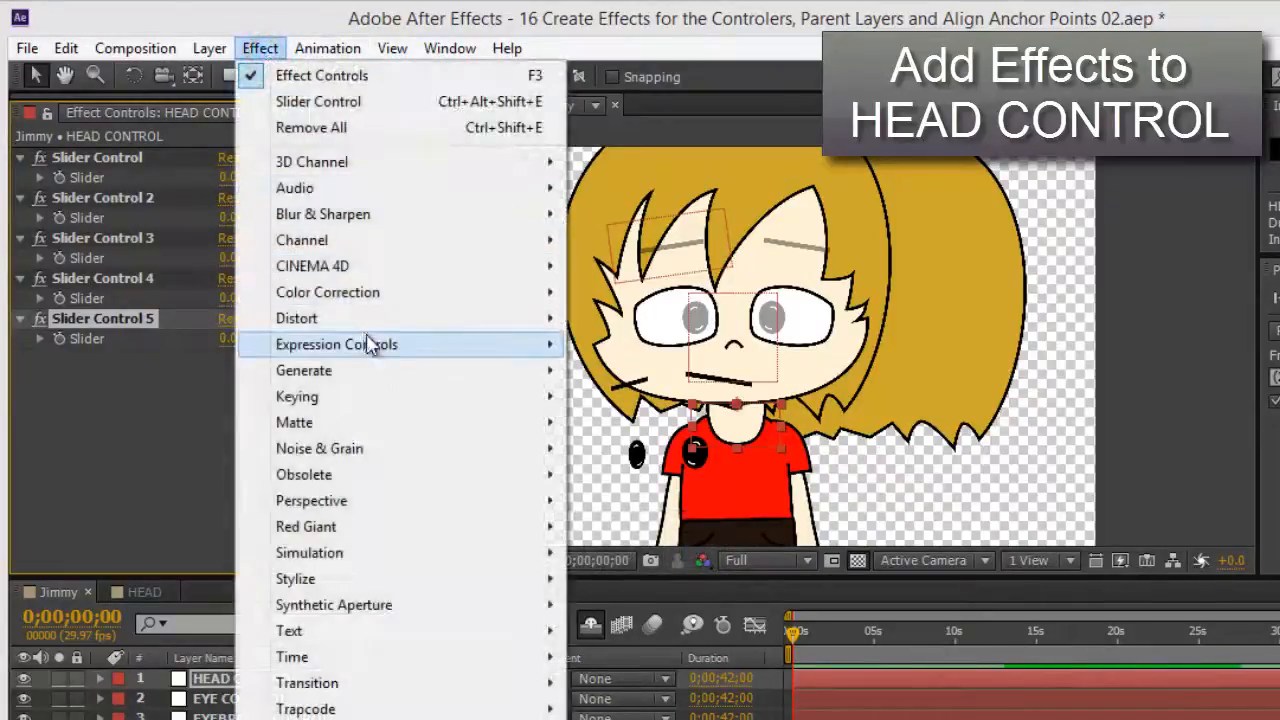
mouse_move(370, 344)
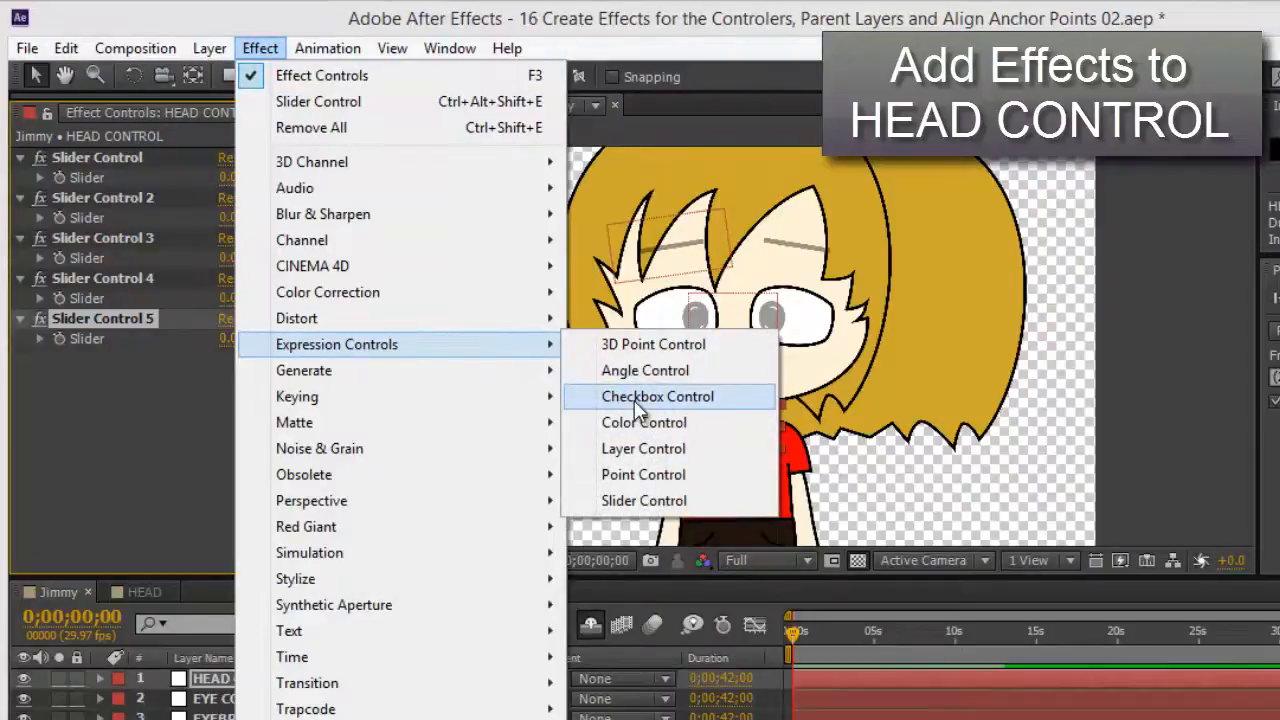
click(636, 404)
click(134, 364)
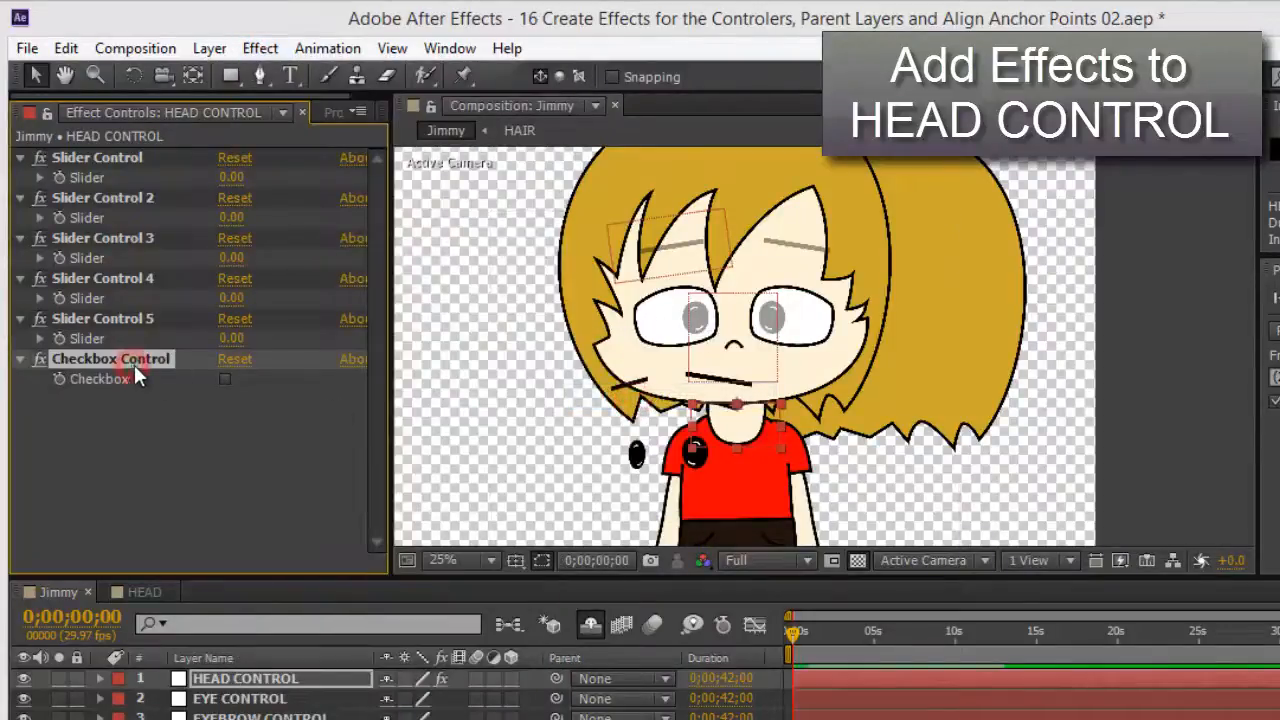
key(ctrl+d)
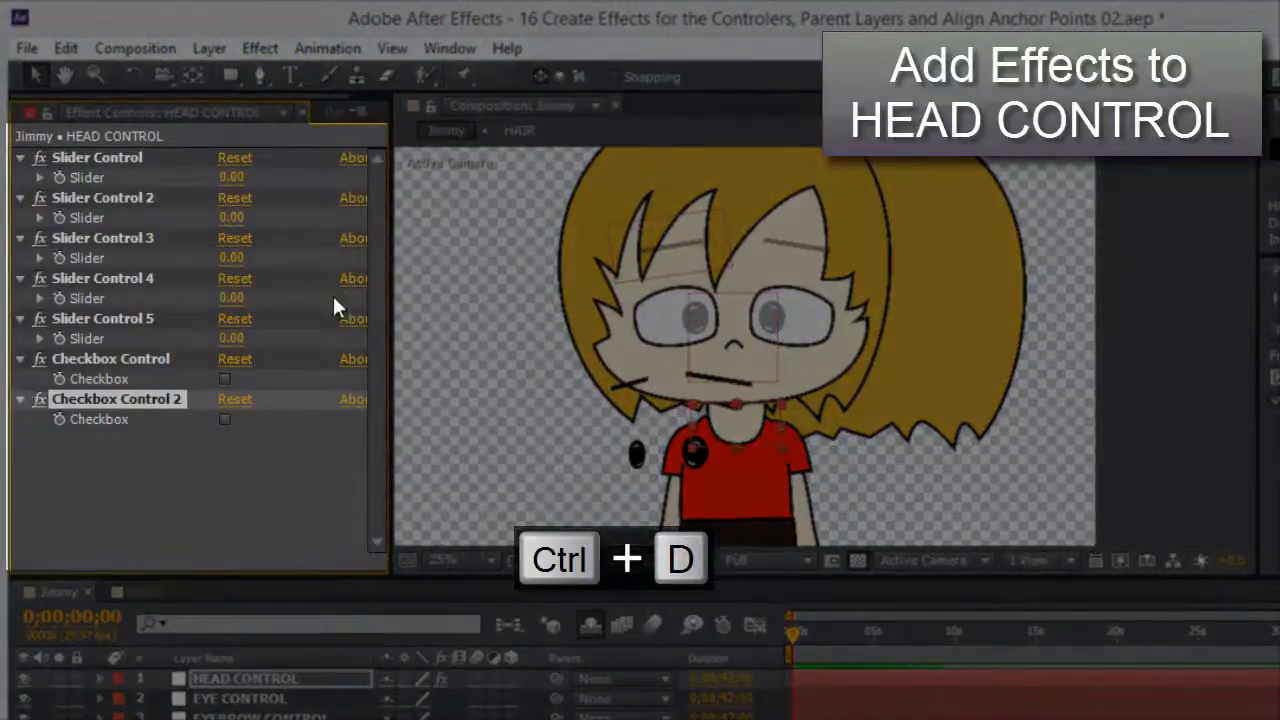
Step: Move both Checkbox Control effects directly below the first Slider Control in the HEAD CONTROL effect order
shift+click(60, 358)
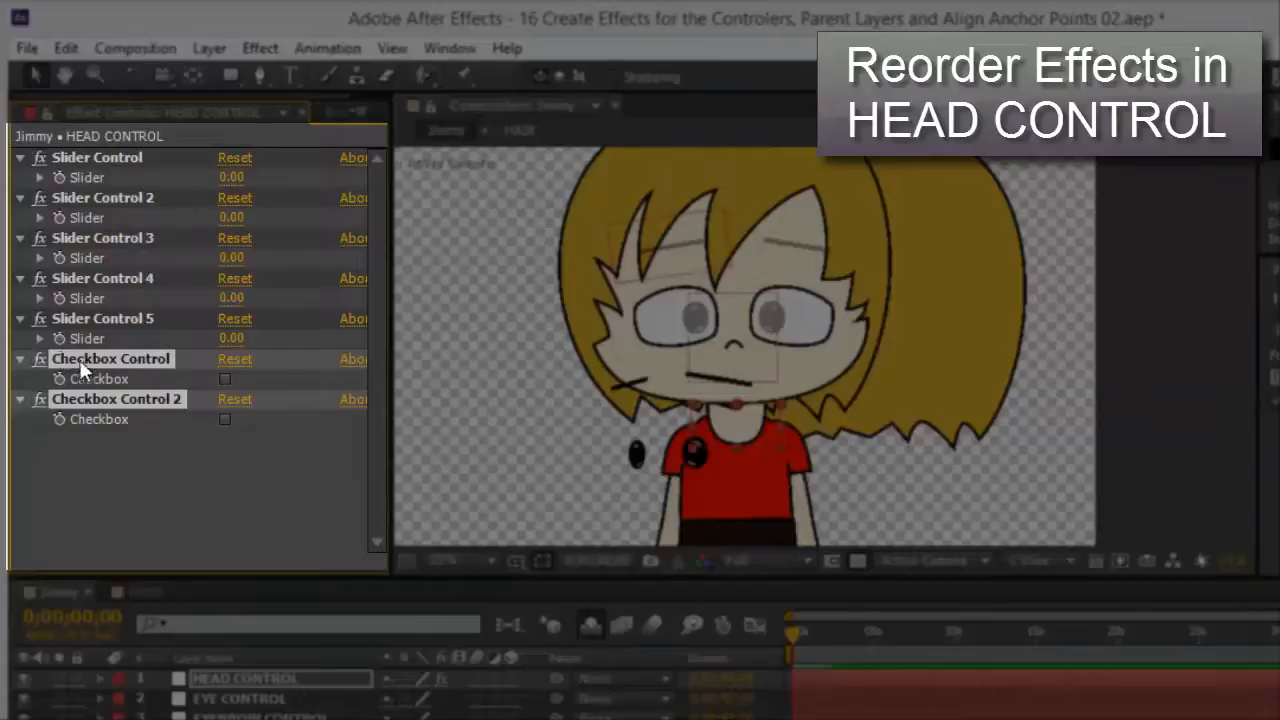
drag(120, 364, 129, 175)
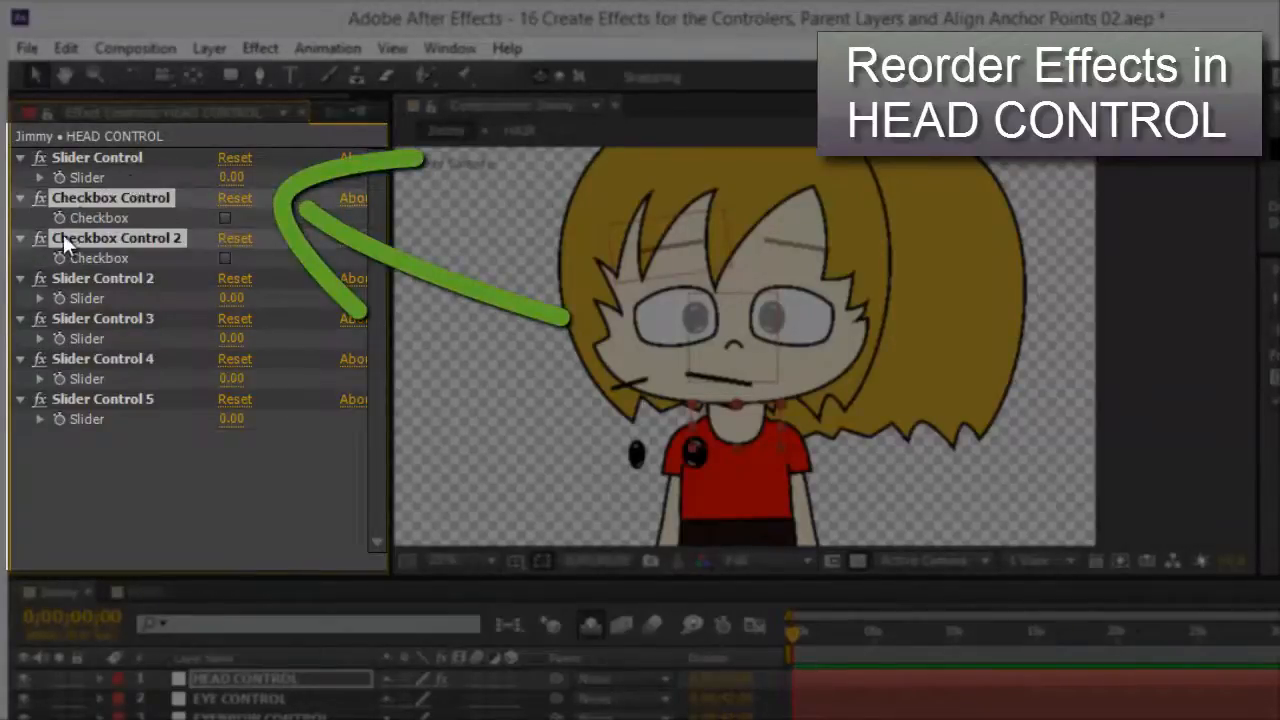
click(91, 155)
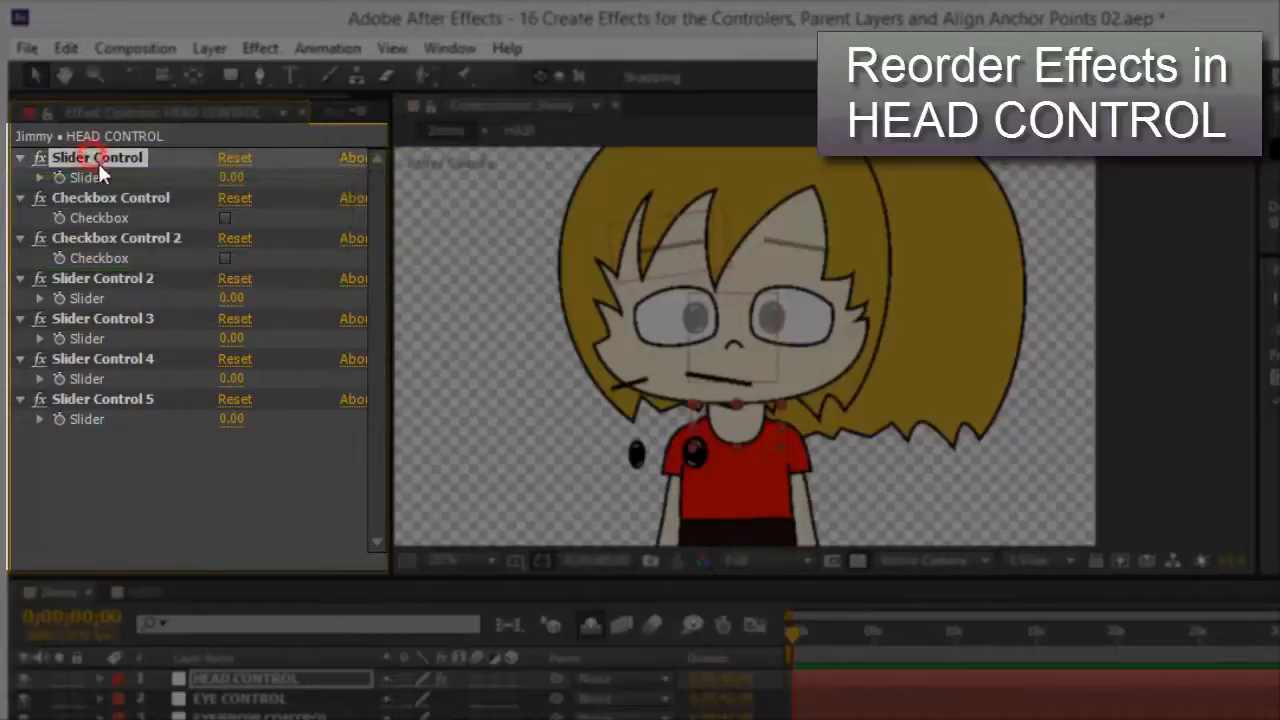
click(126, 197)
click(122, 238)
click(103, 278)
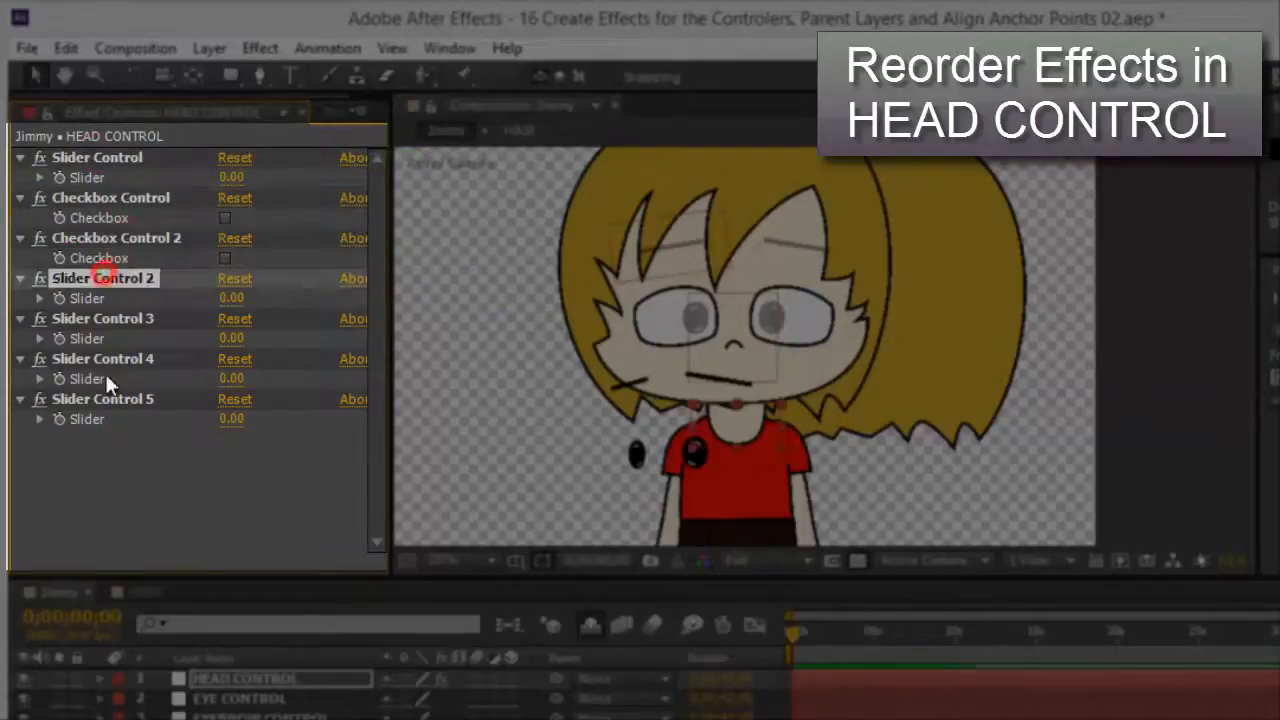
click(117, 399)
Step: Rename the first Slider Control effect on HEAD CONTROL as Head Turn
click(101, 157)
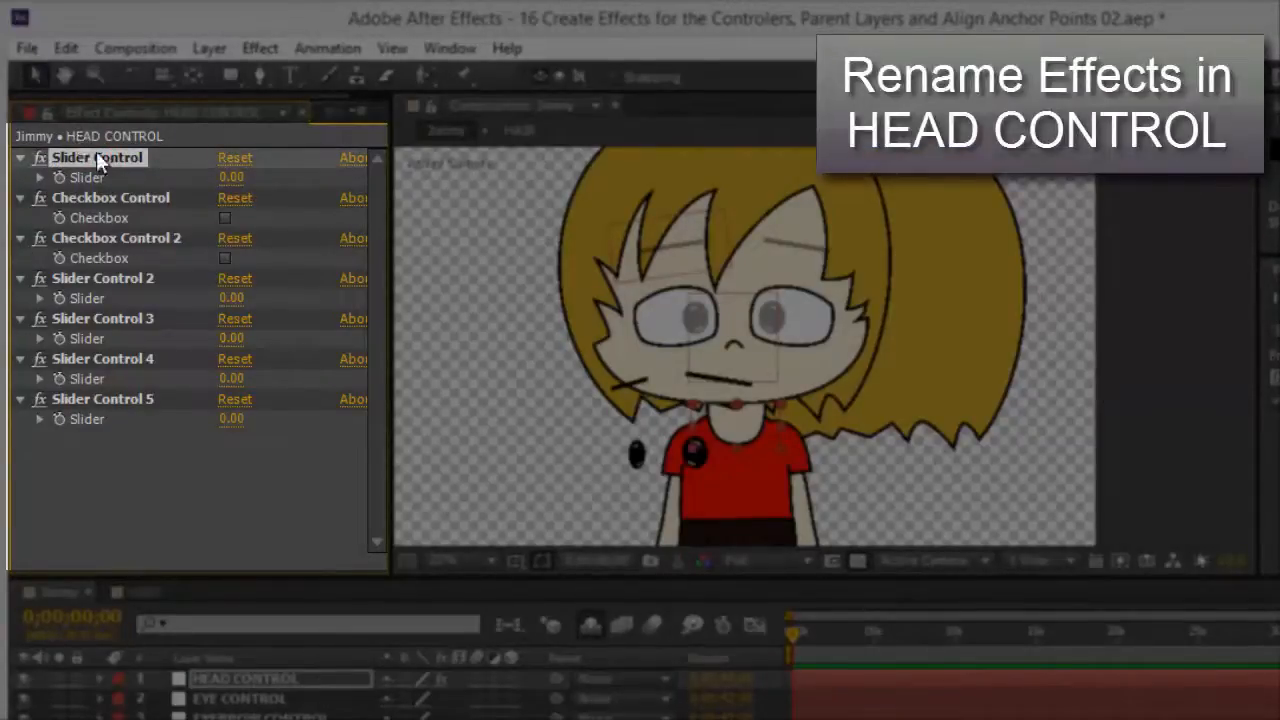
key(Return)
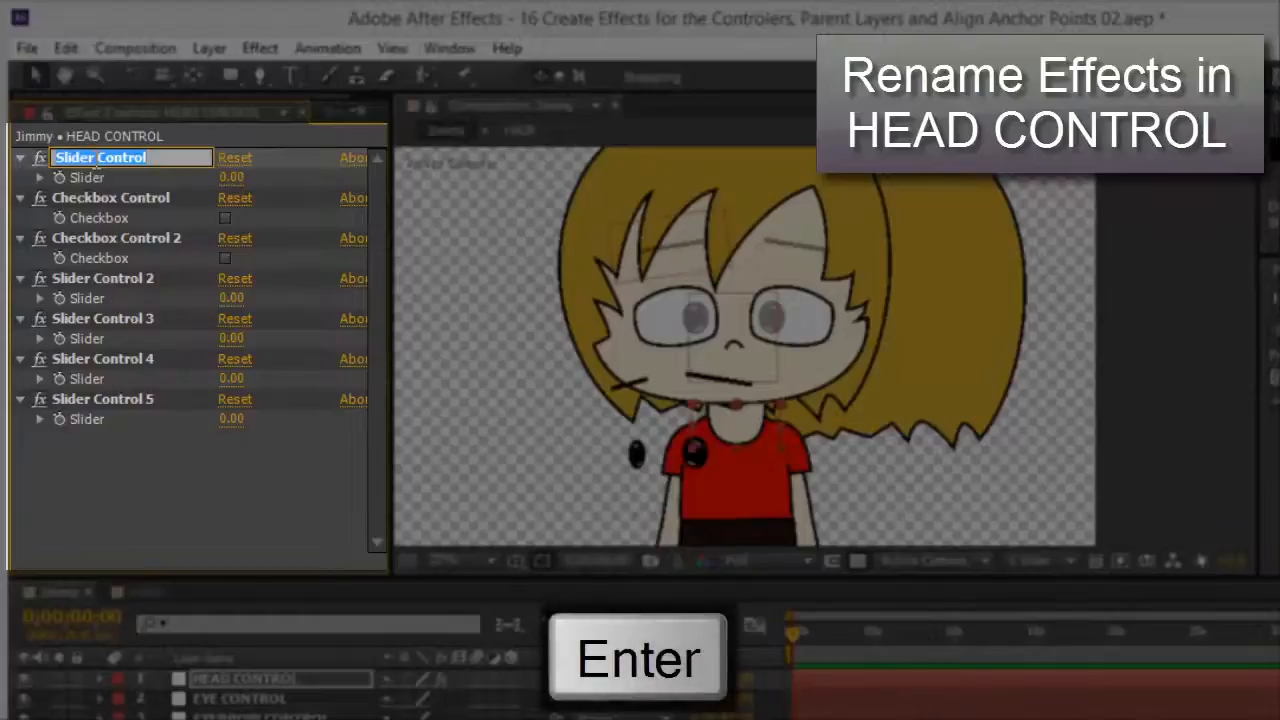
text(Head)
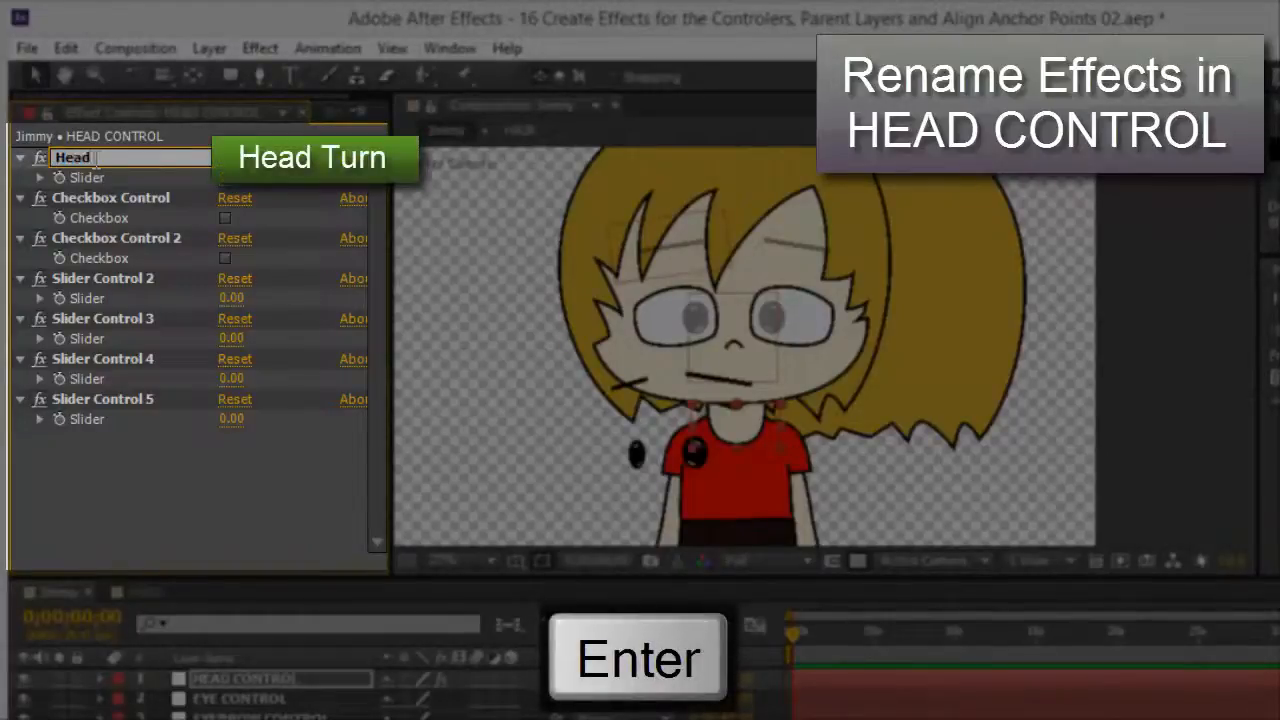
text( Turn)
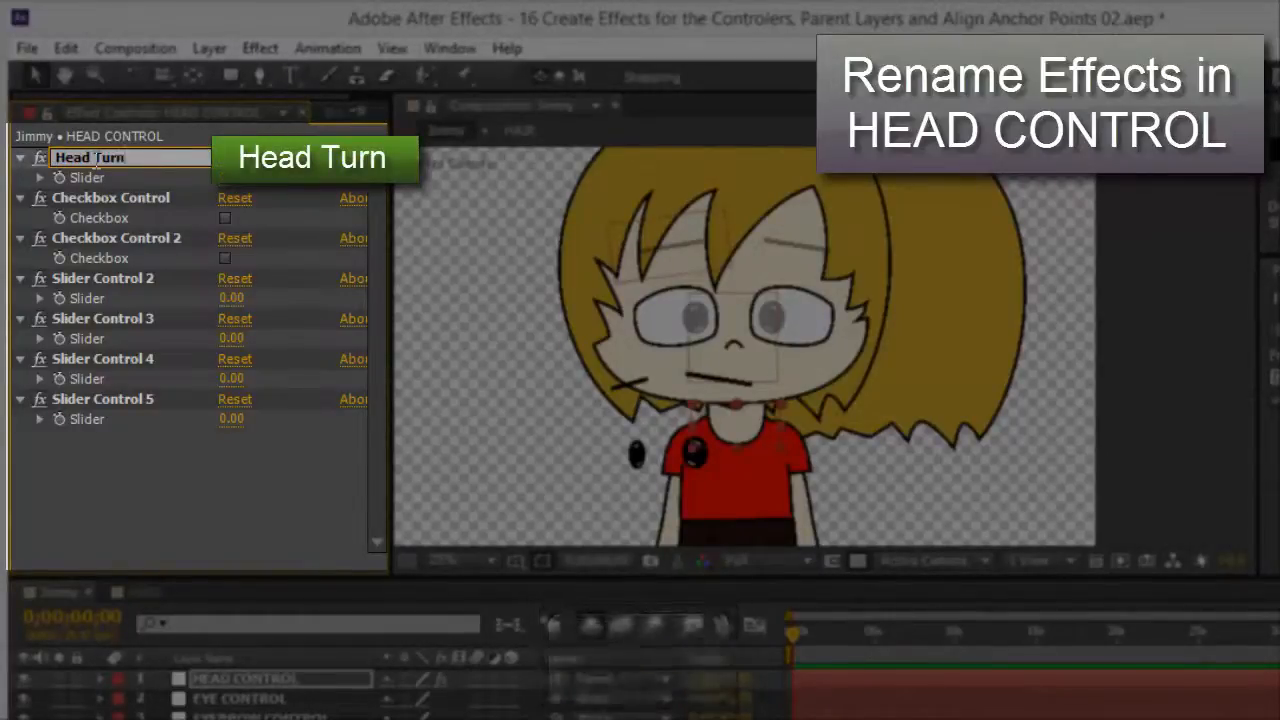
Step: Rename the first Checkbox Control effect as Front/Back
click(98, 203)
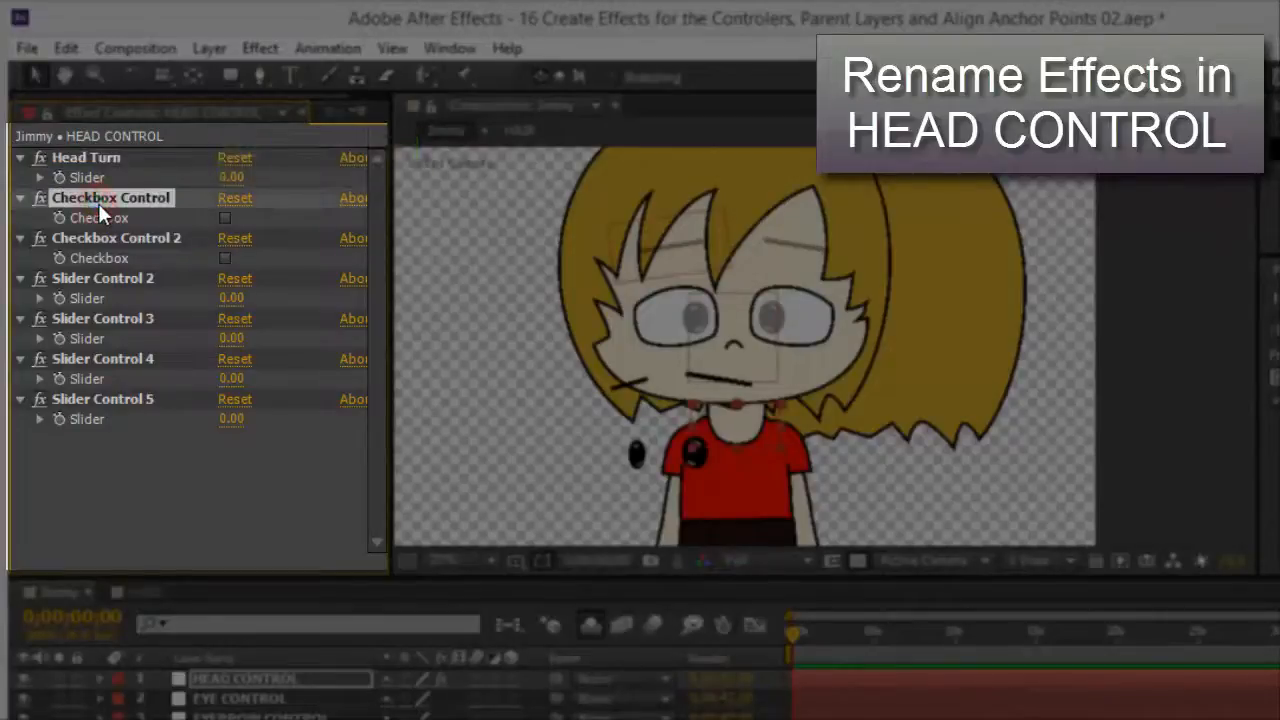
key(Return)
text(F)
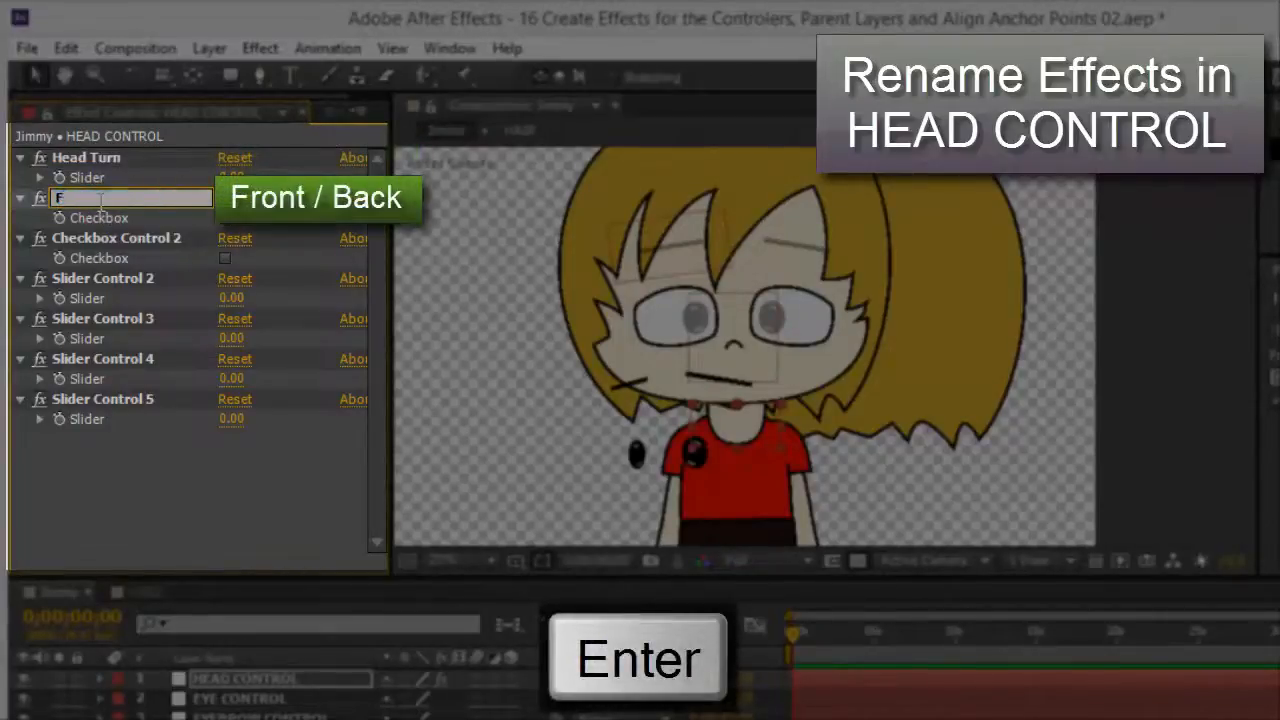
text(ront/Back)
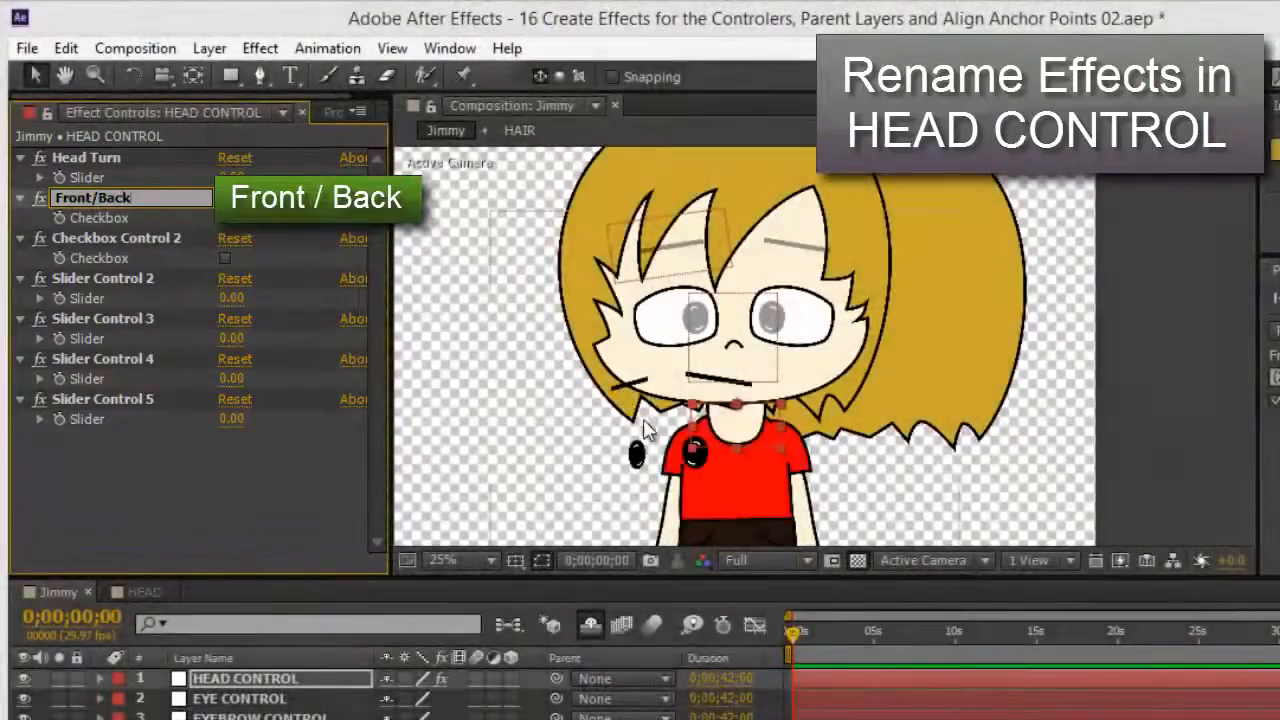
key(Return)
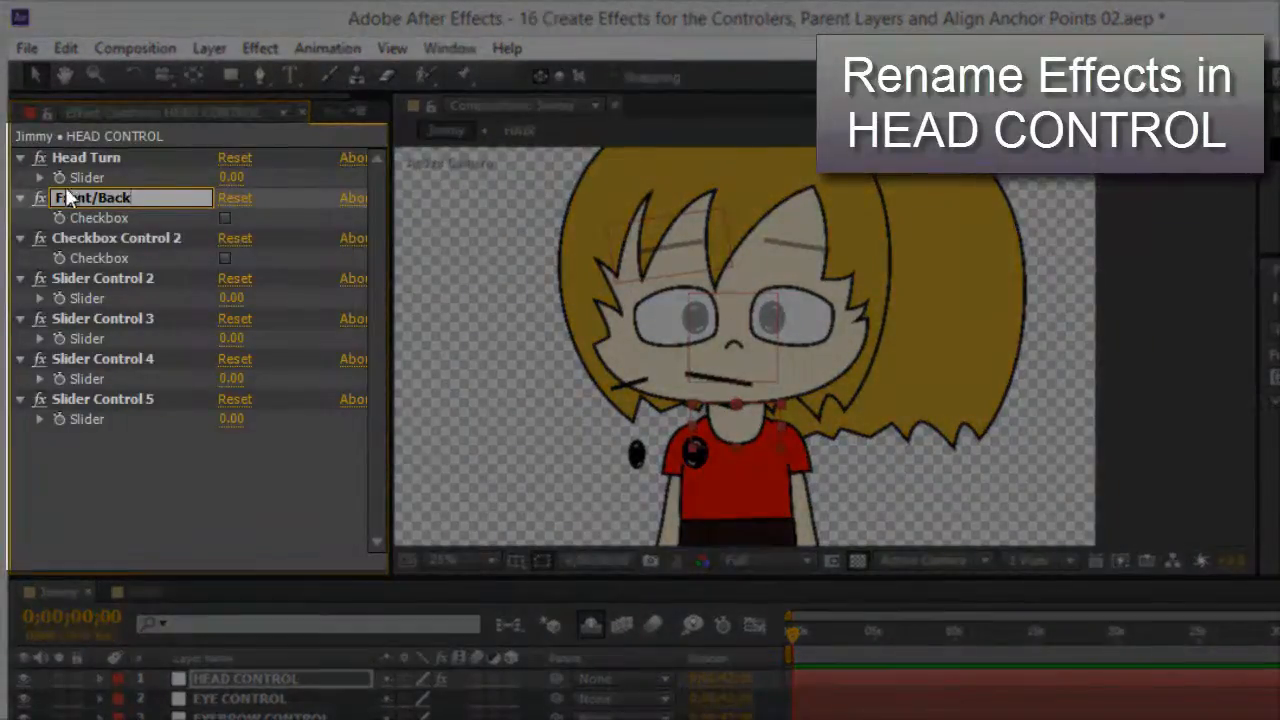
Step: Rename the Checkbox Control 2 effect as Happy
click(153, 236)
key(Return)
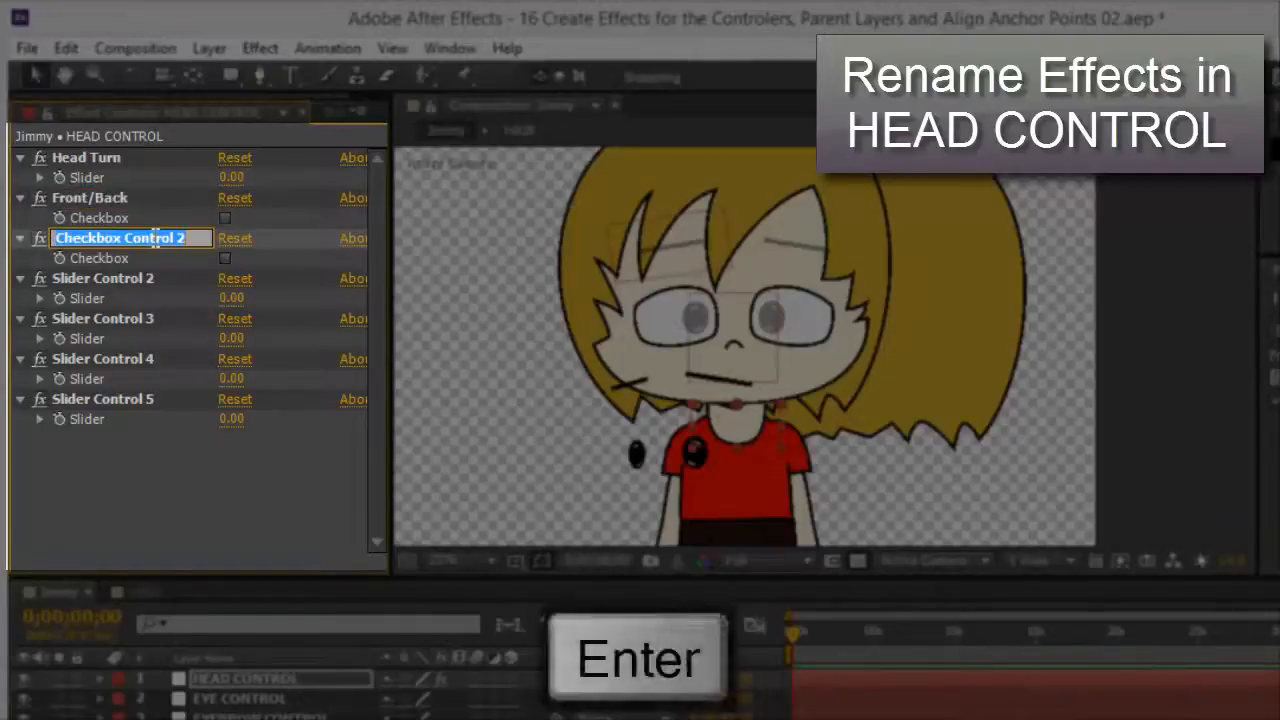
text(Happy)
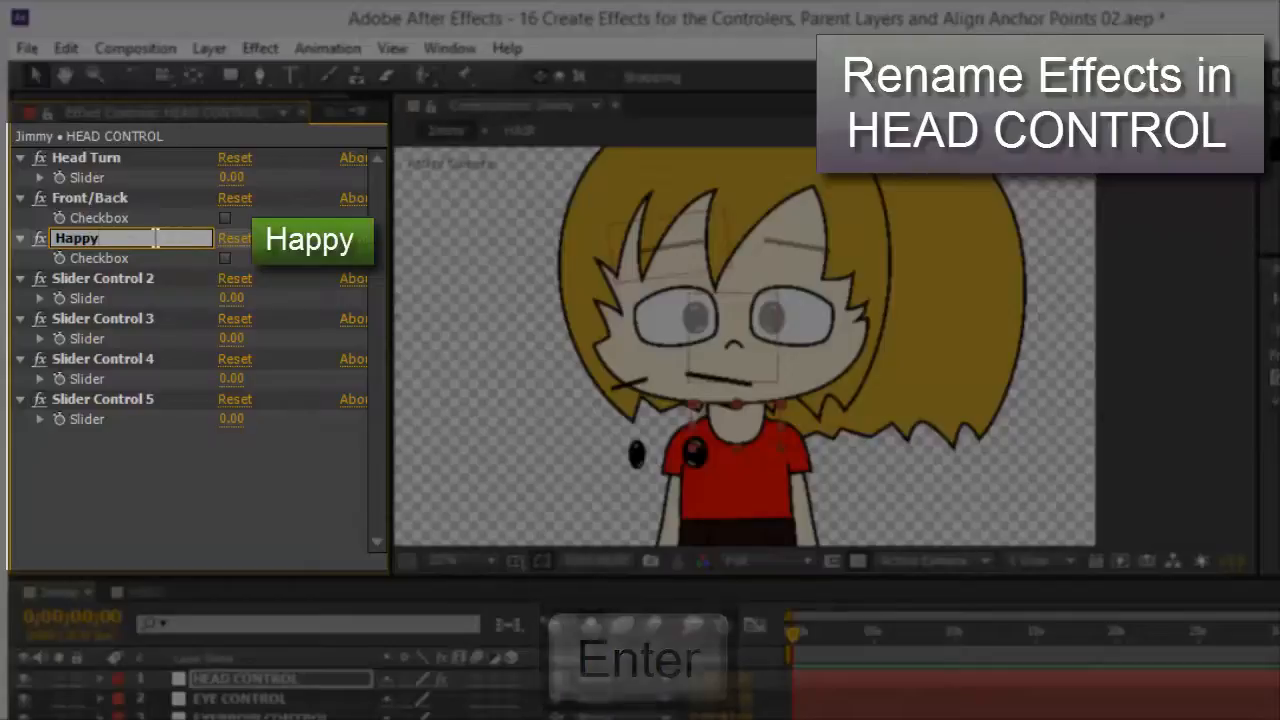
click(103, 277)
click(101, 237)
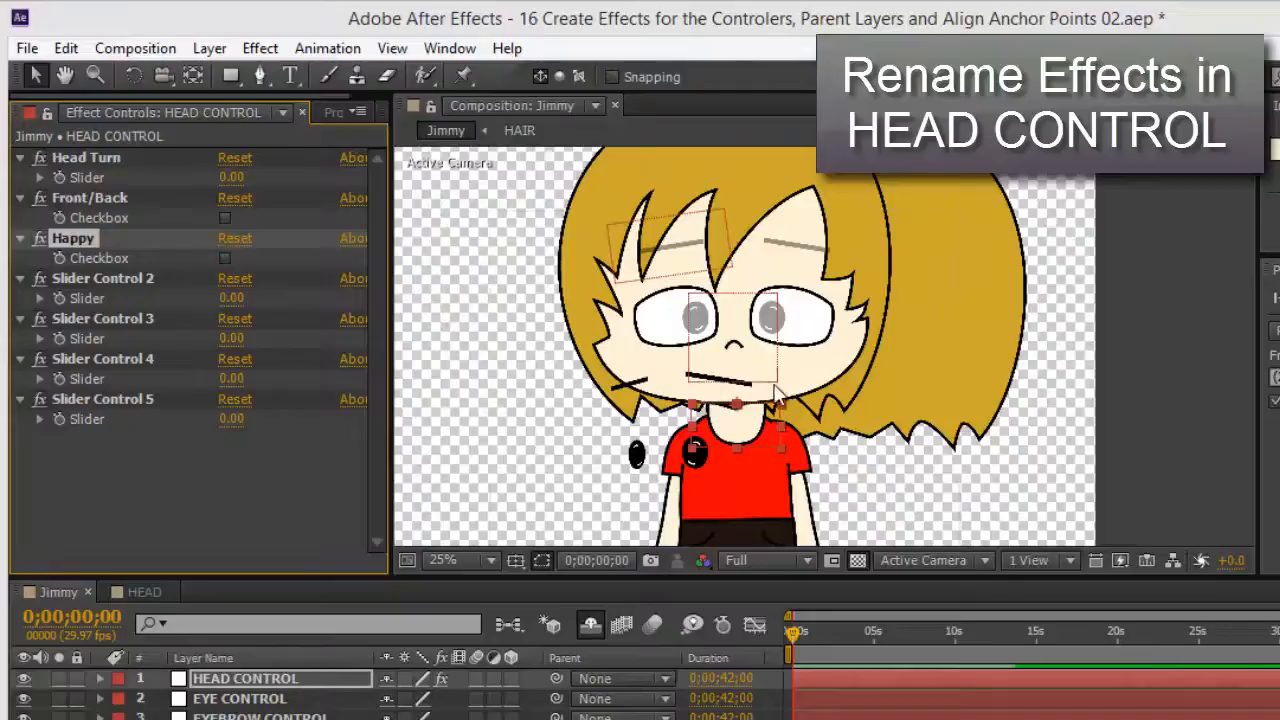
click(92, 280)
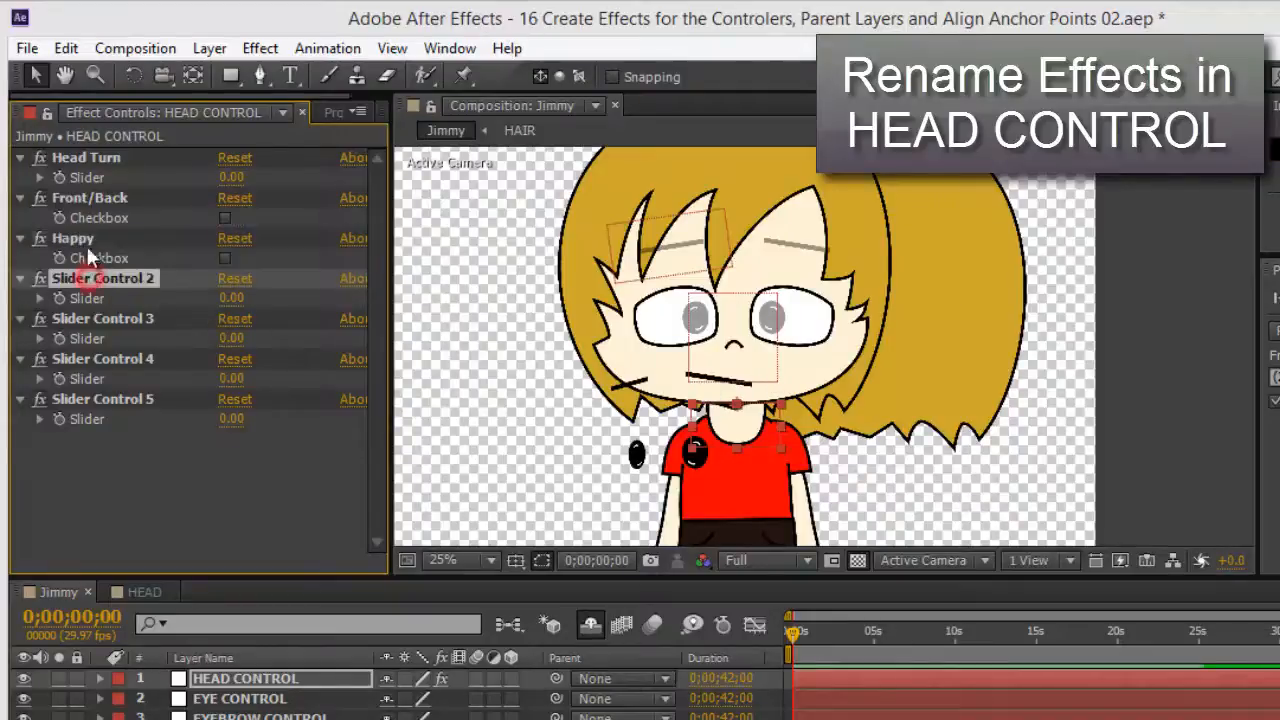
click(75, 243)
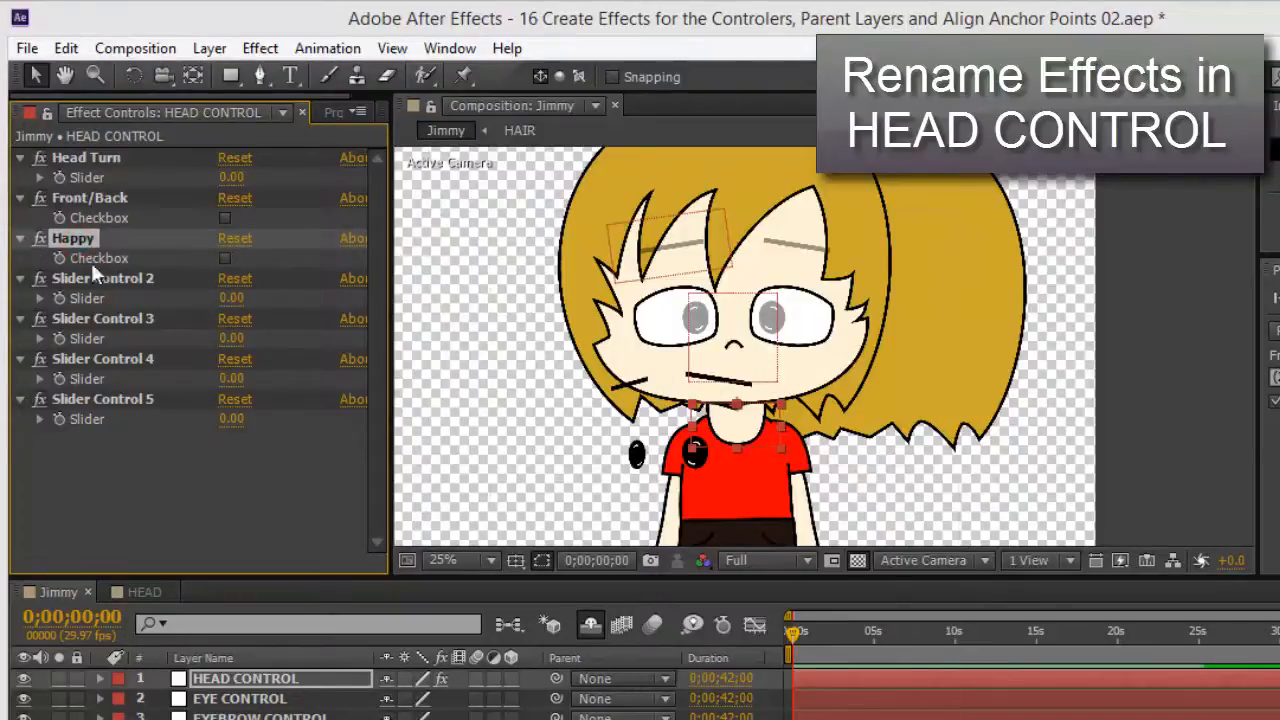
click(109, 281)
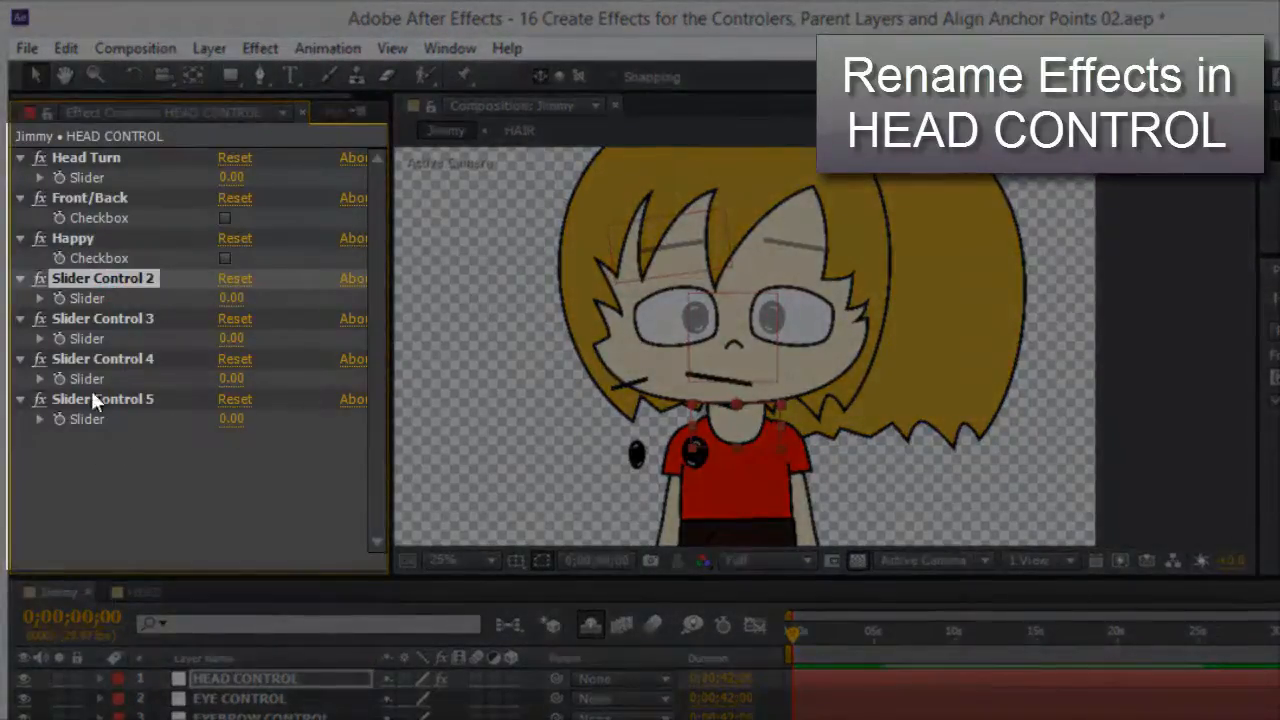
shift+click(112, 400)
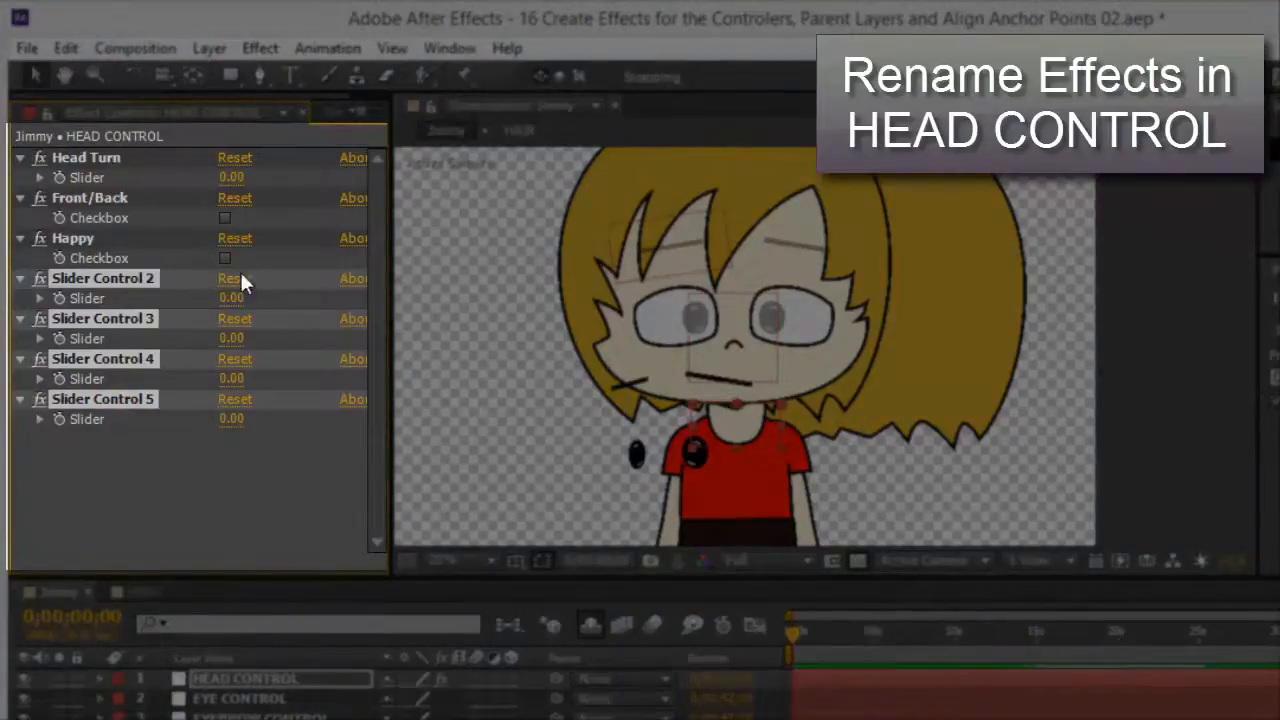
click(110, 430)
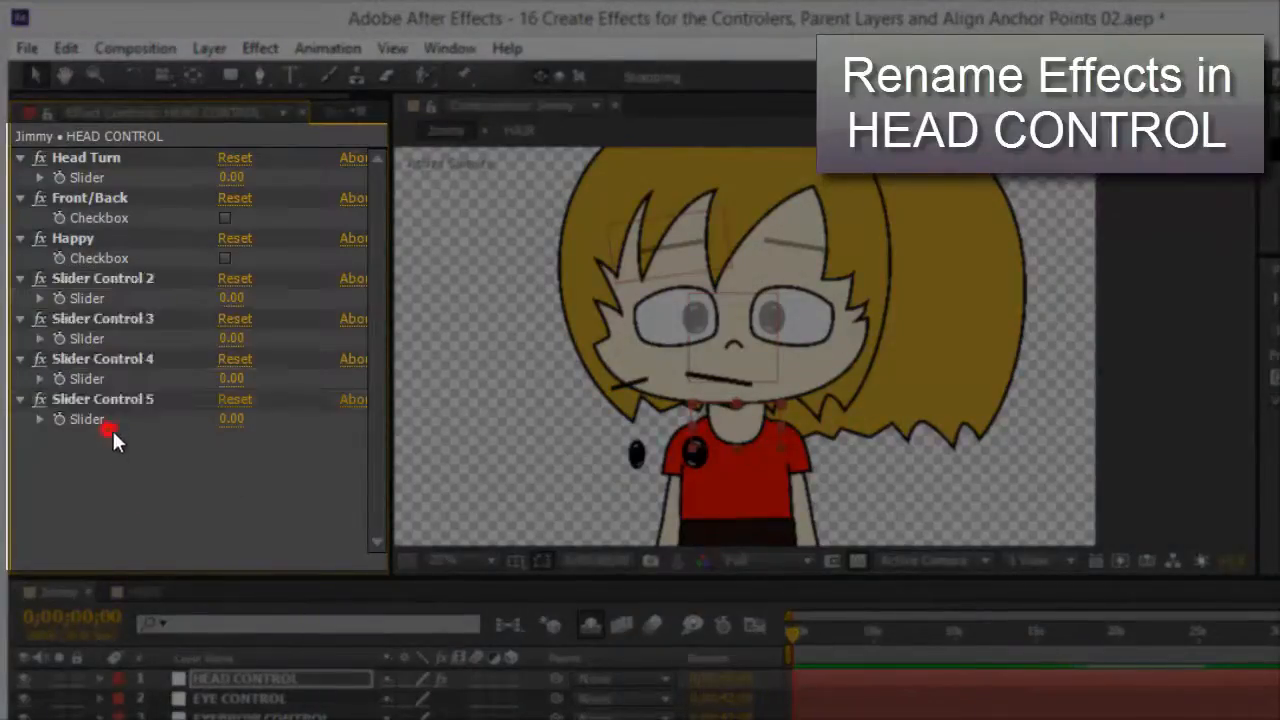
Step: Rename the Slider Control 2 effect on HEAD CONTROL as Audio Amplitude
click(110, 281)
key(Return)
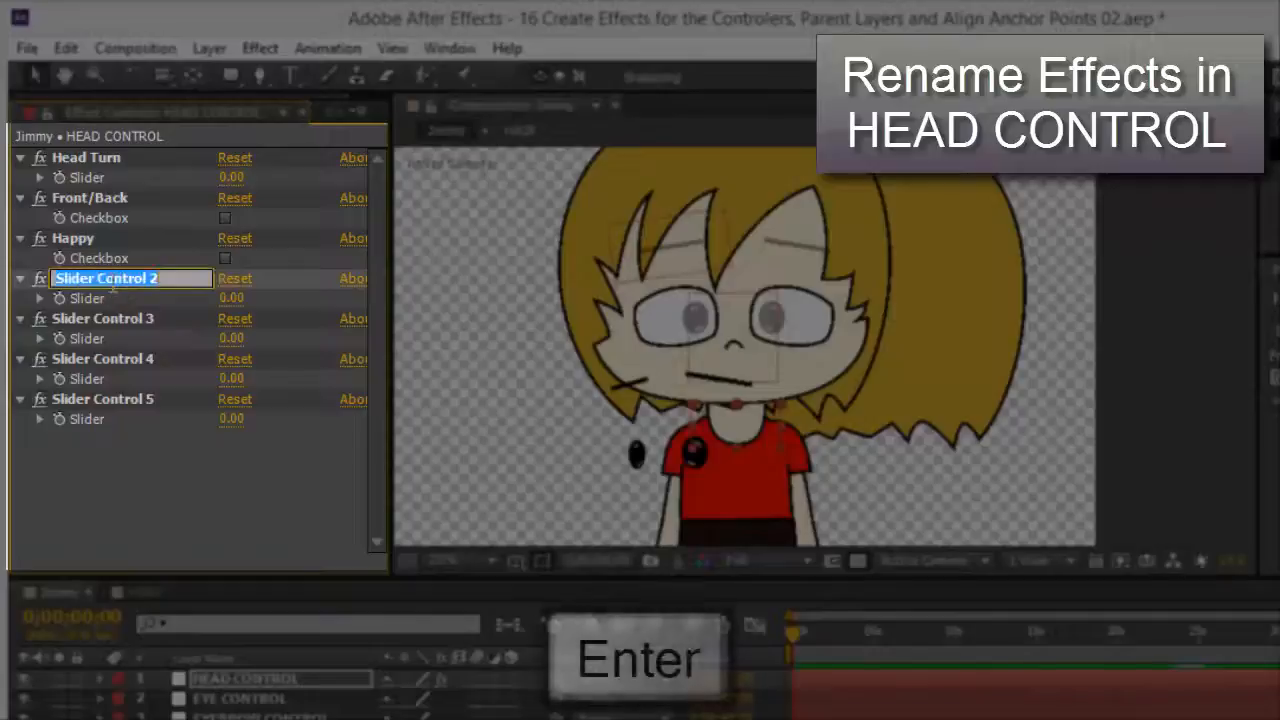
text(Audio)
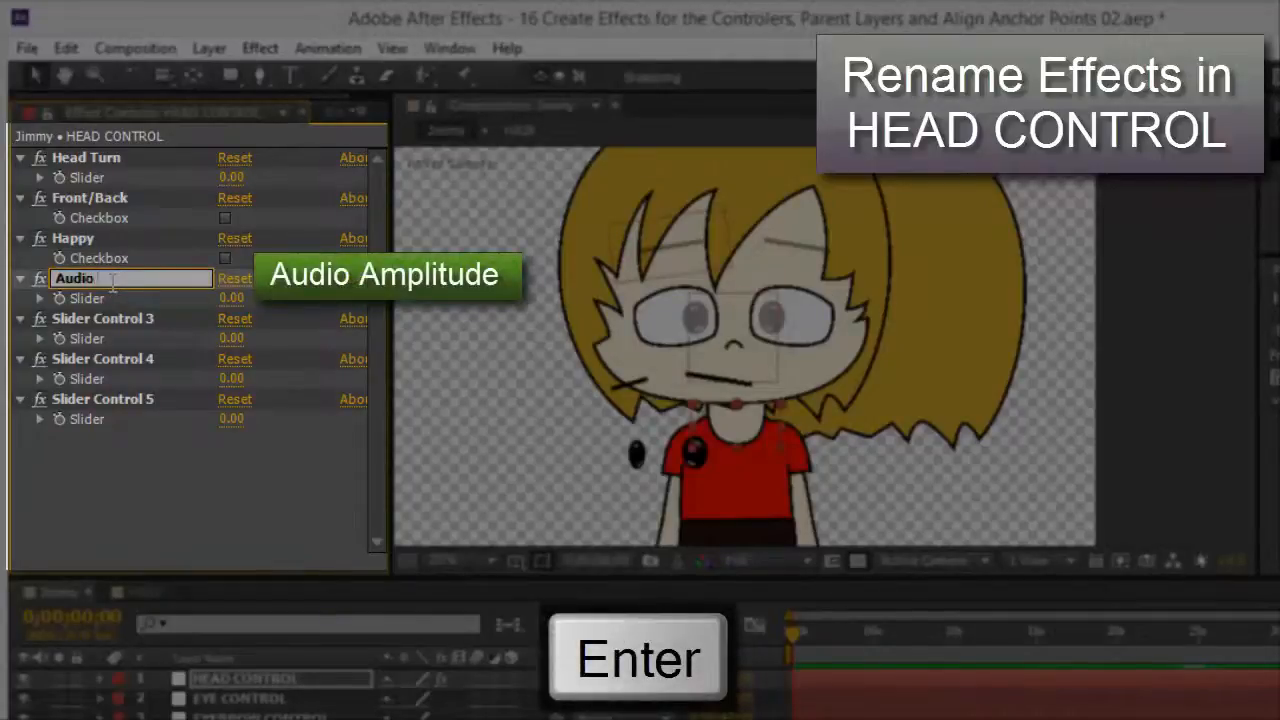
text( Amplit)
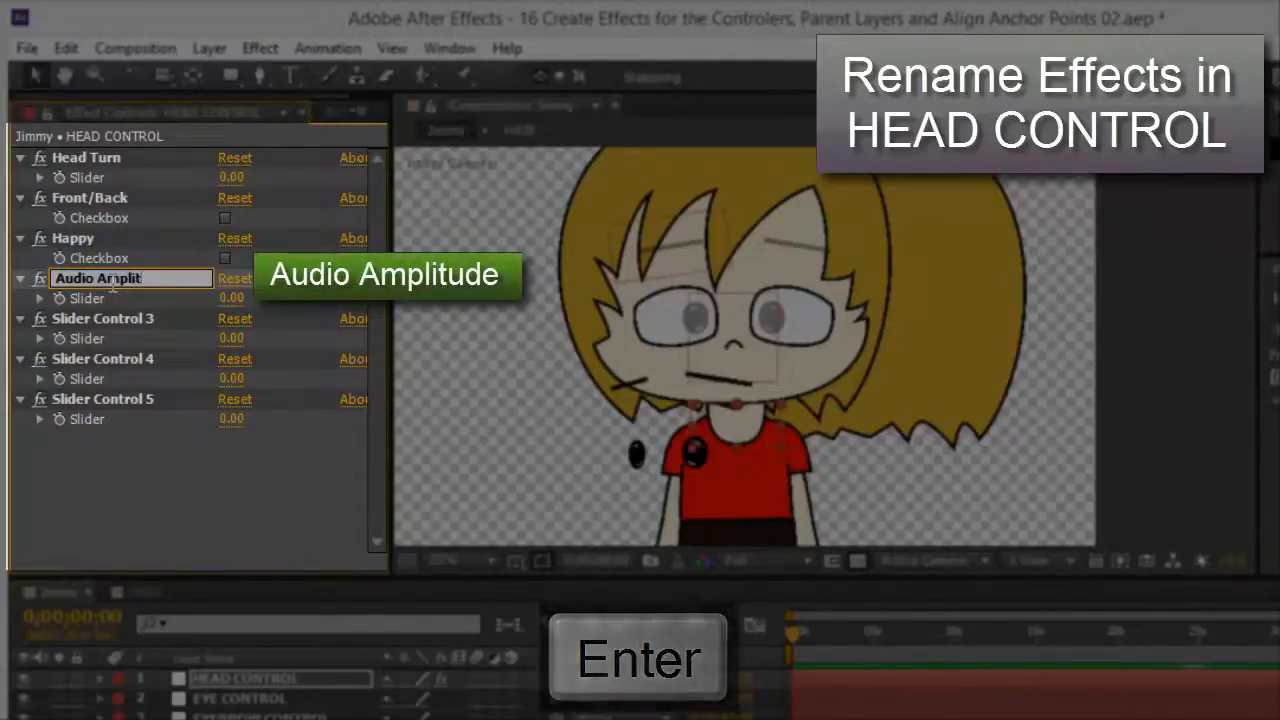
text(ude)
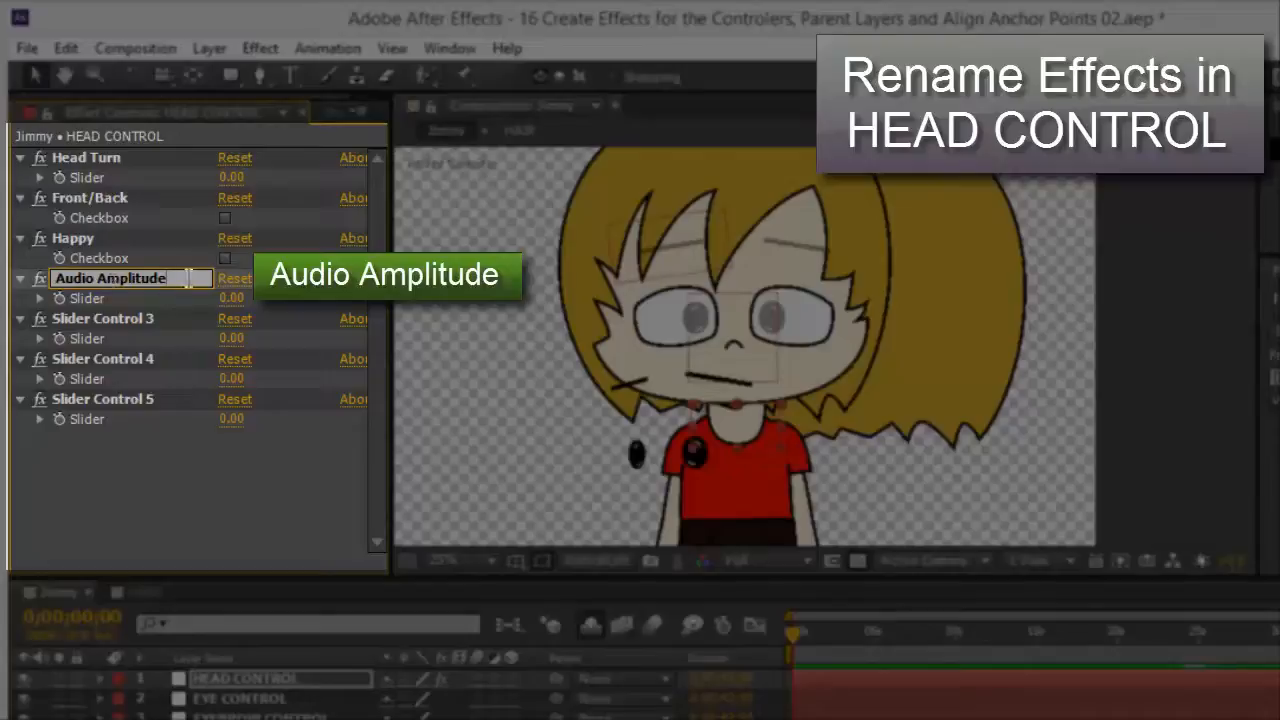
Step: Copy the Audio Amplitude name and reuse it to rename the Slider Control 3 effect as Audio Amplitude Min
double_click(187, 278)
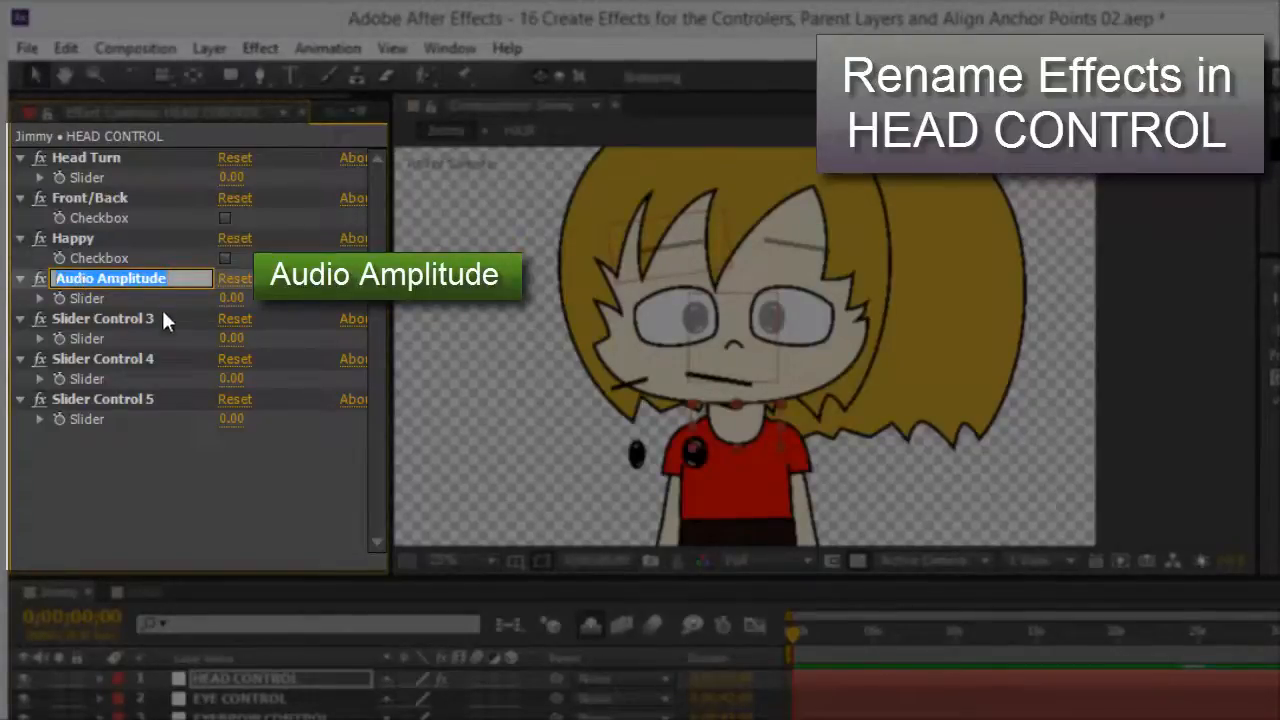
key(ctrl+c)
click(134, 315)
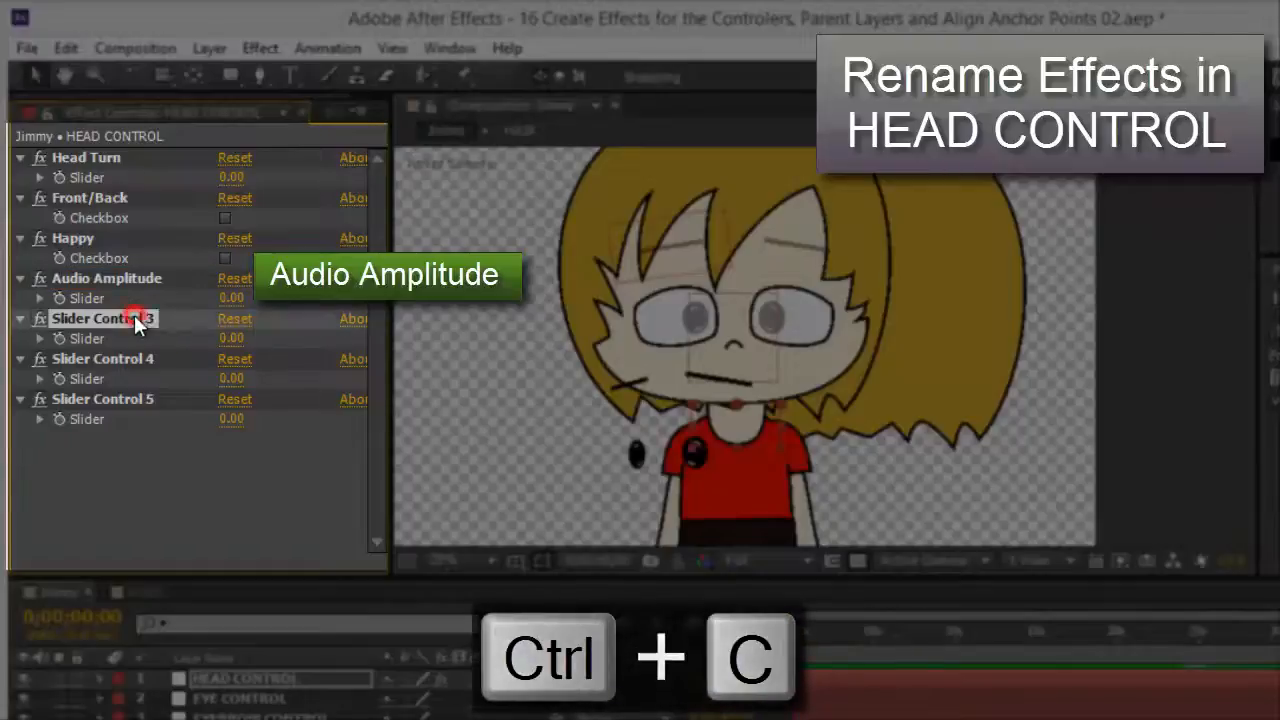
key(Return)
key(ctrl+v)
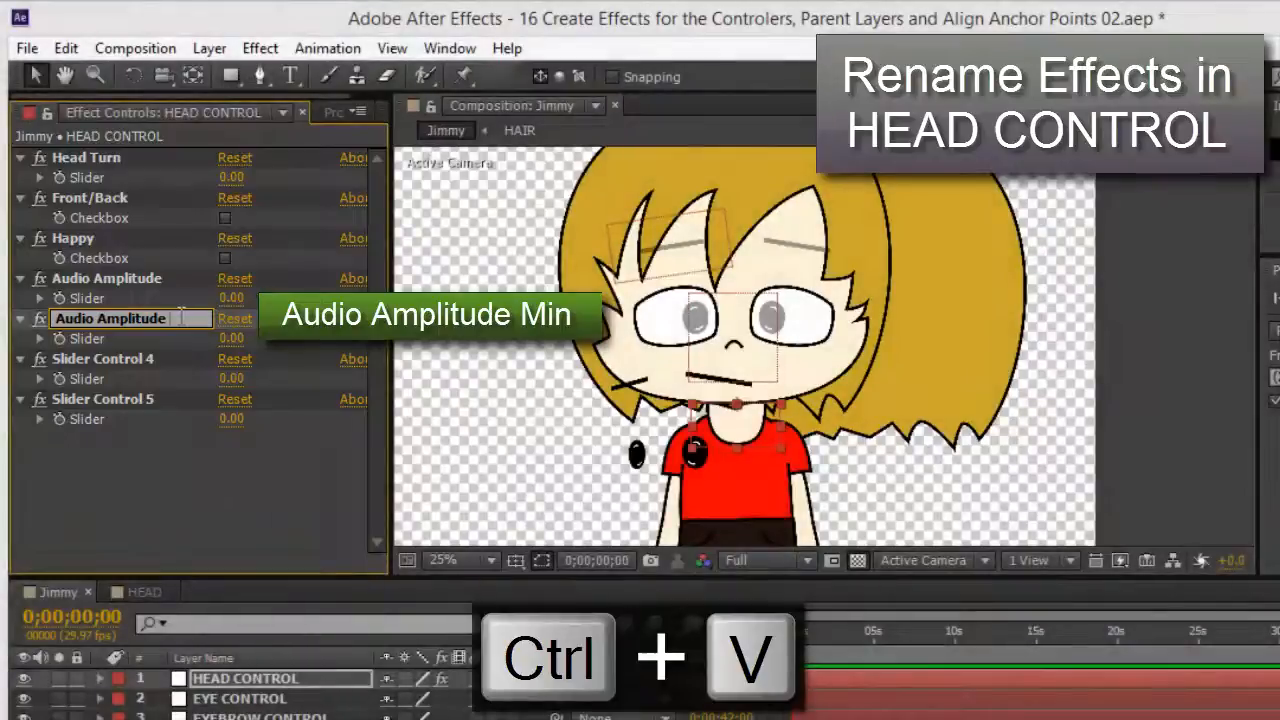
text(Min)
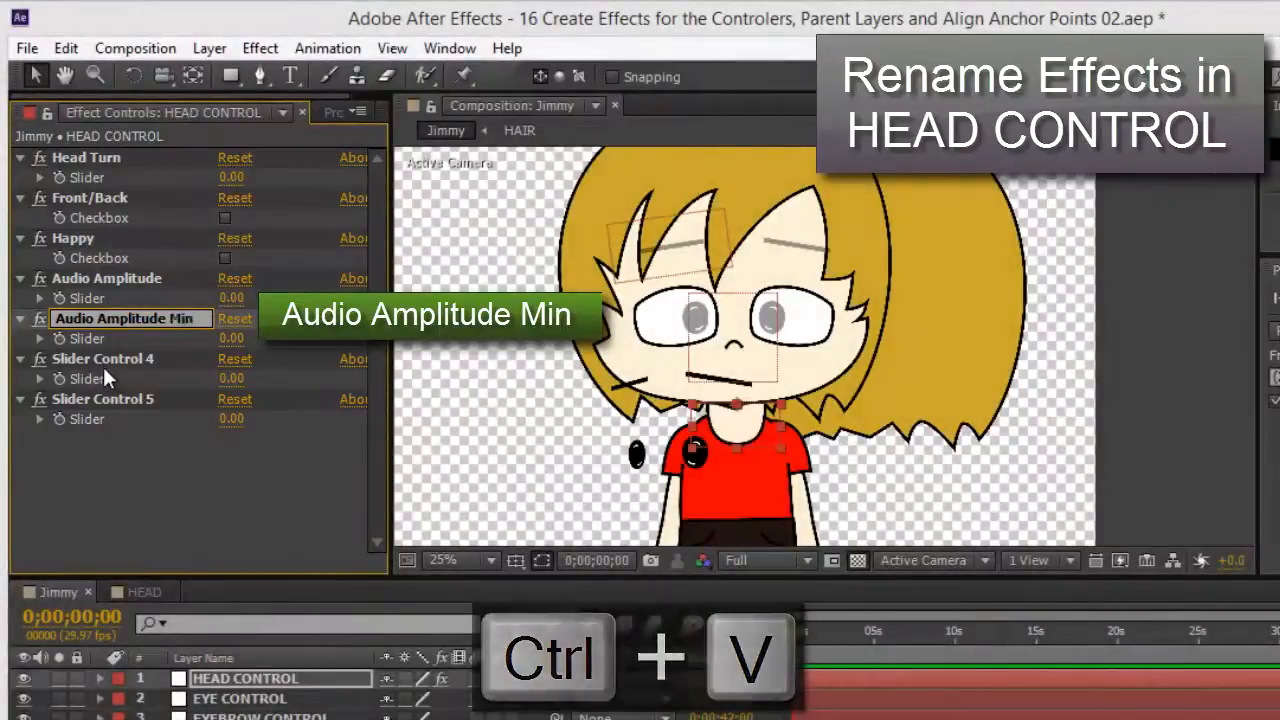
Step: Rename the Slider Control 4 effect as Audio Amplitude Max, reusing the copied Audio Amplitude name
click(103, 364)
key(Return)
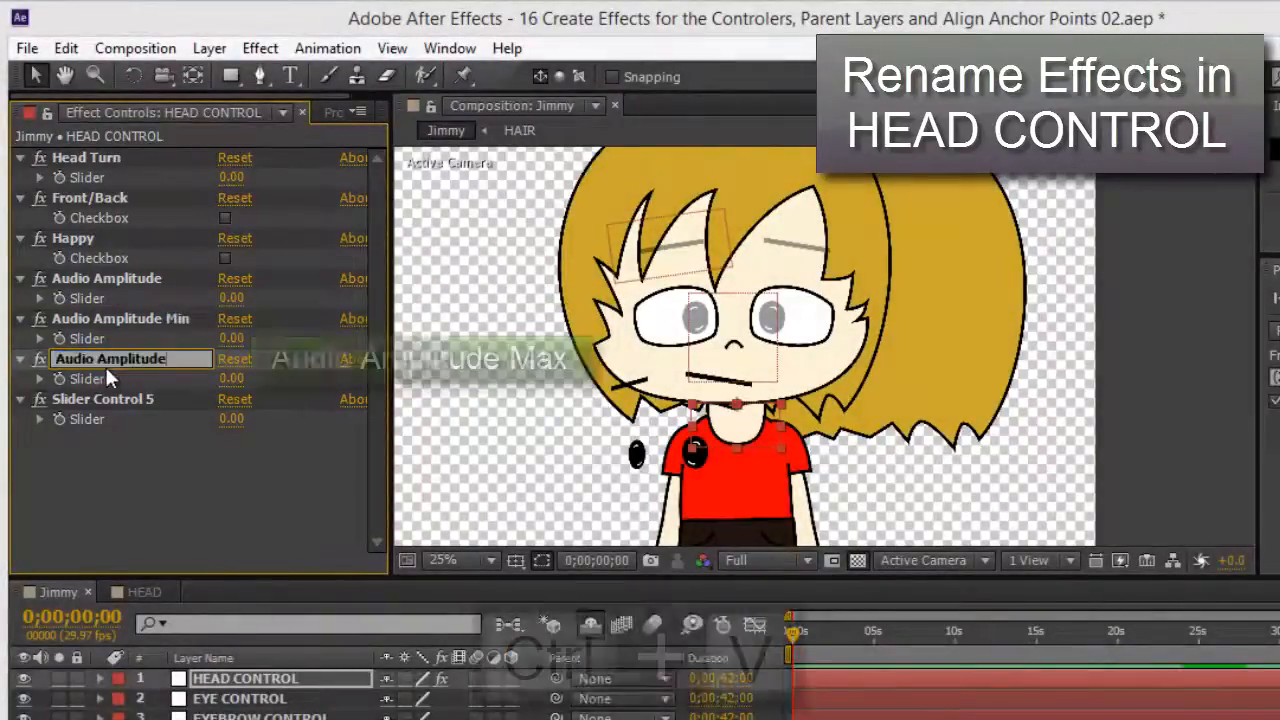
key(ctrl+v)
text(Max)
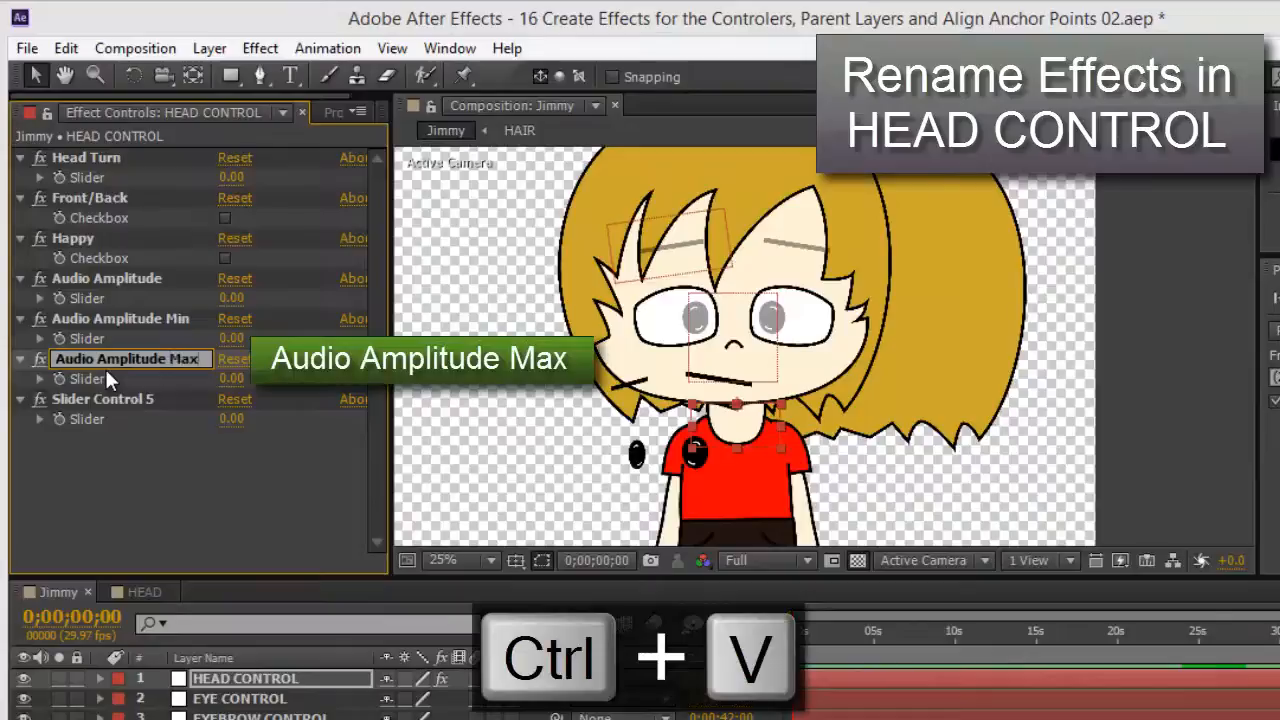
key(Return)
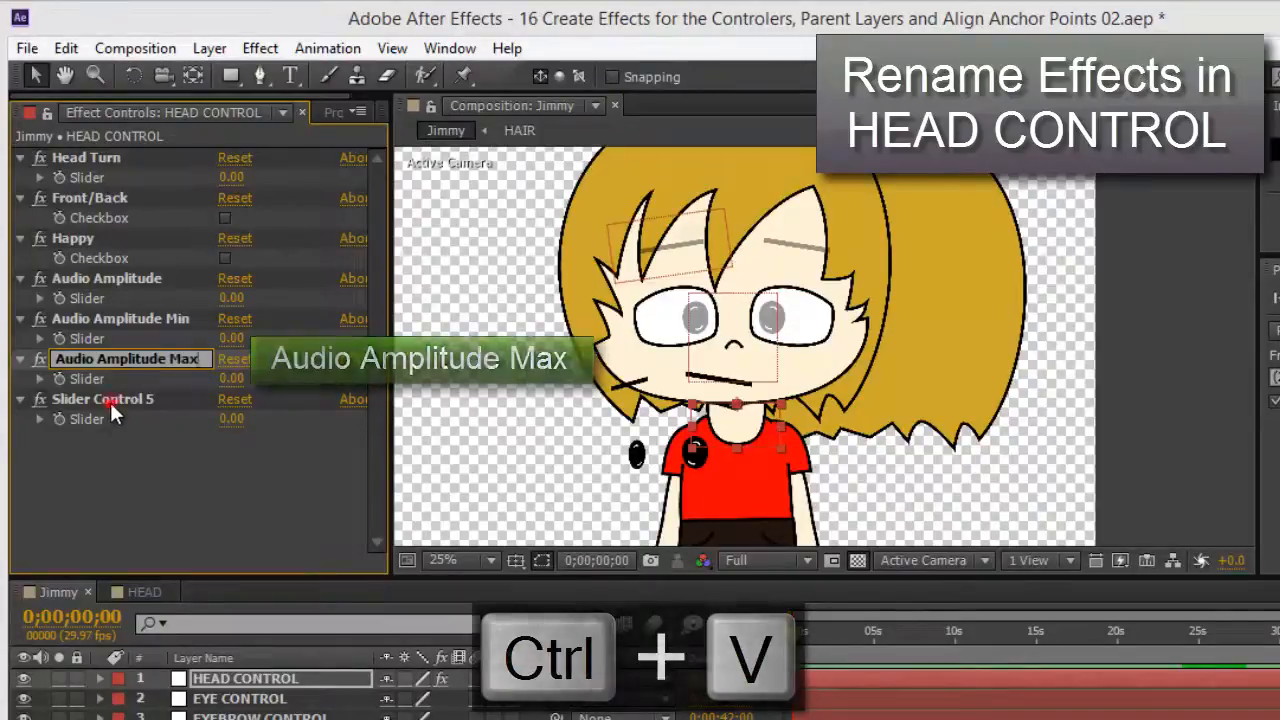
Step: Rename the Slider Control 5 effect on HEAD CONTROL as Jaw Scale Smoothness
click(110, 400)
key(Return)
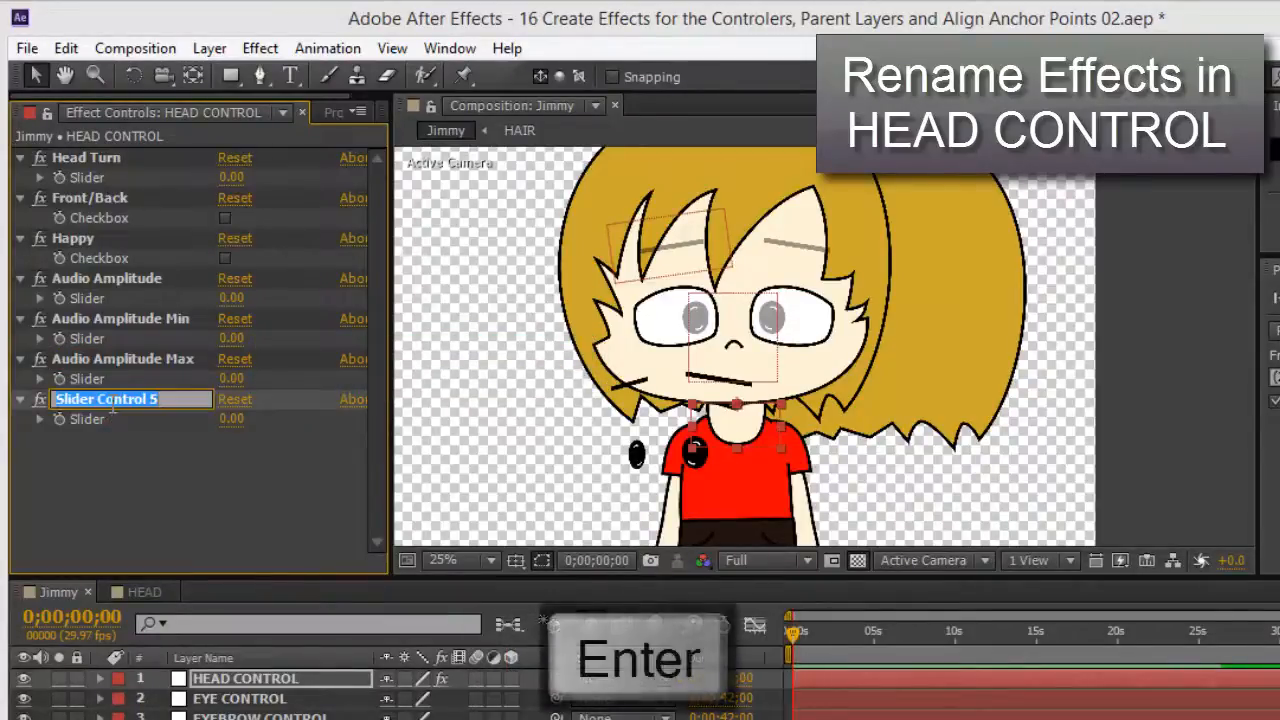
text(Jaw)
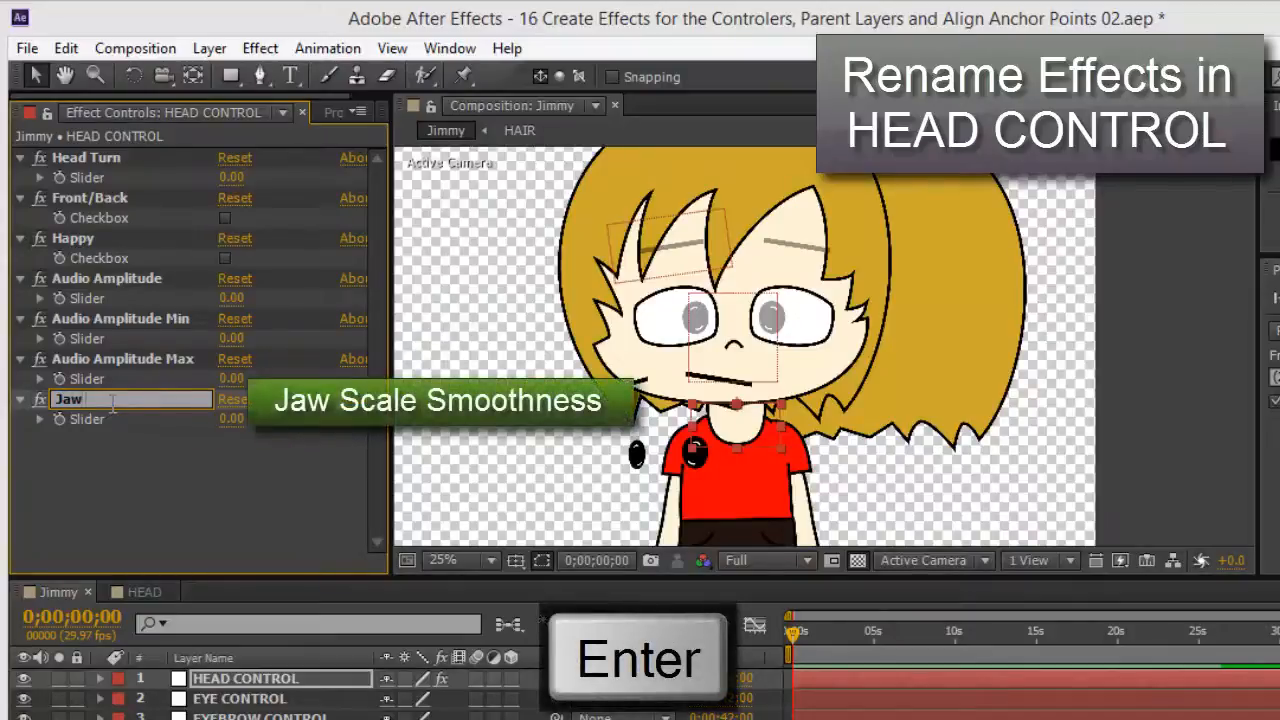
text( Scale)
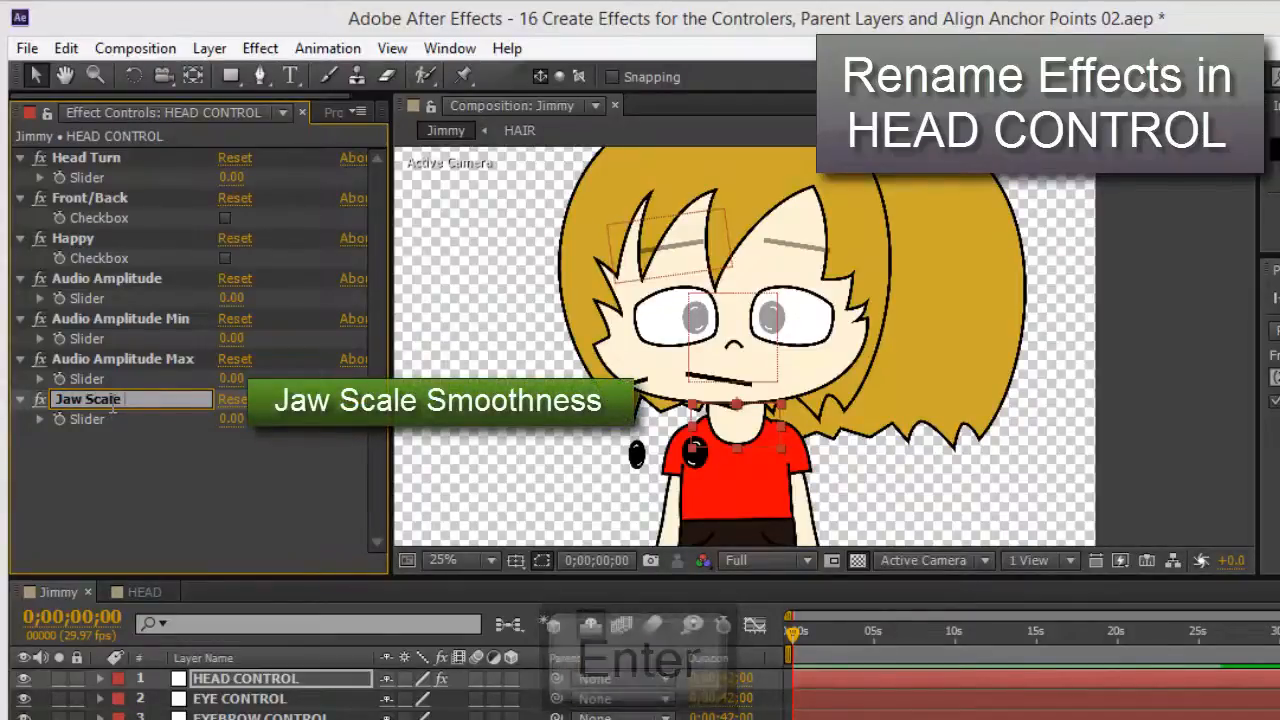
text( Smoothness)
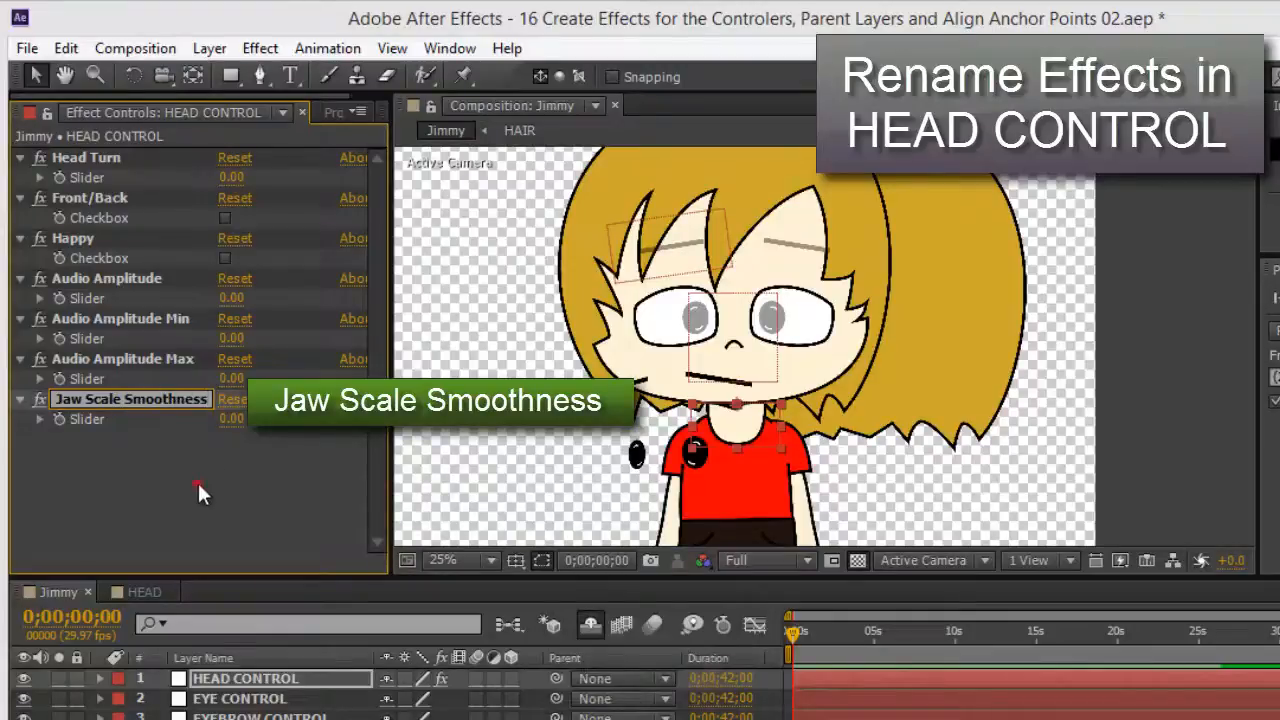
click(197, 481)
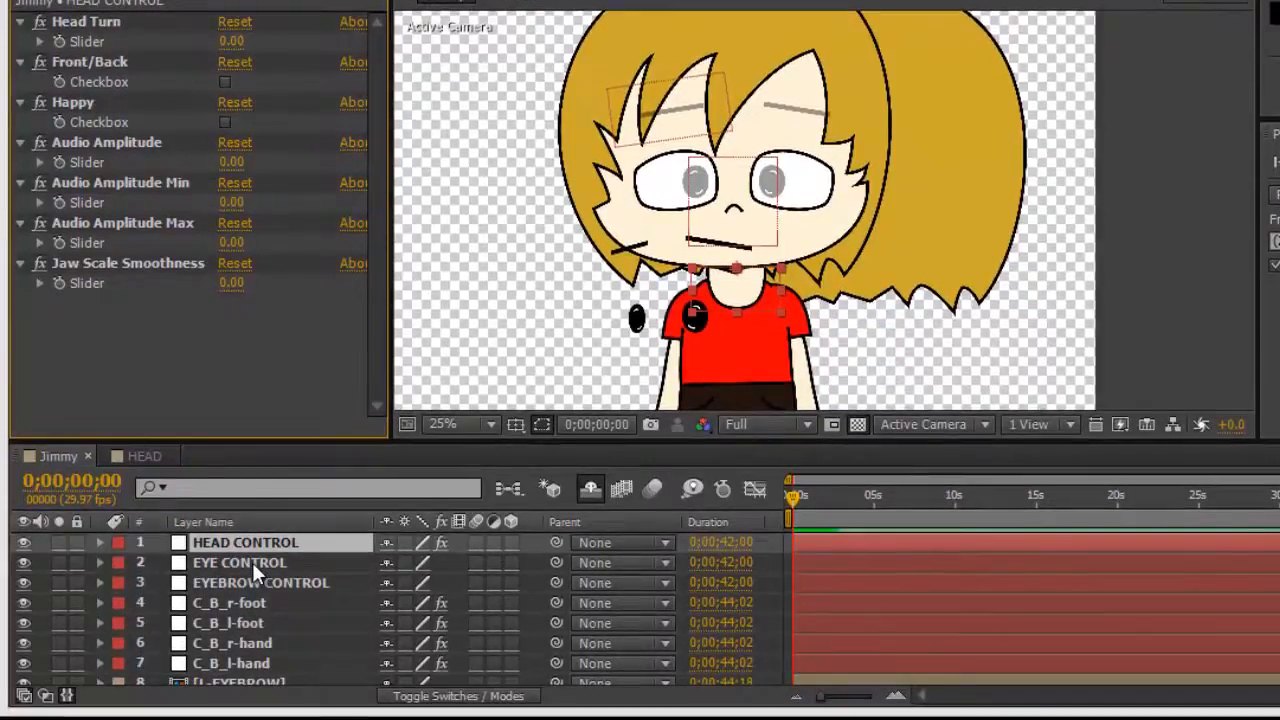
Step: Add a Point Control expression control effect to the EYE CONTROL layer
click(252, 562)
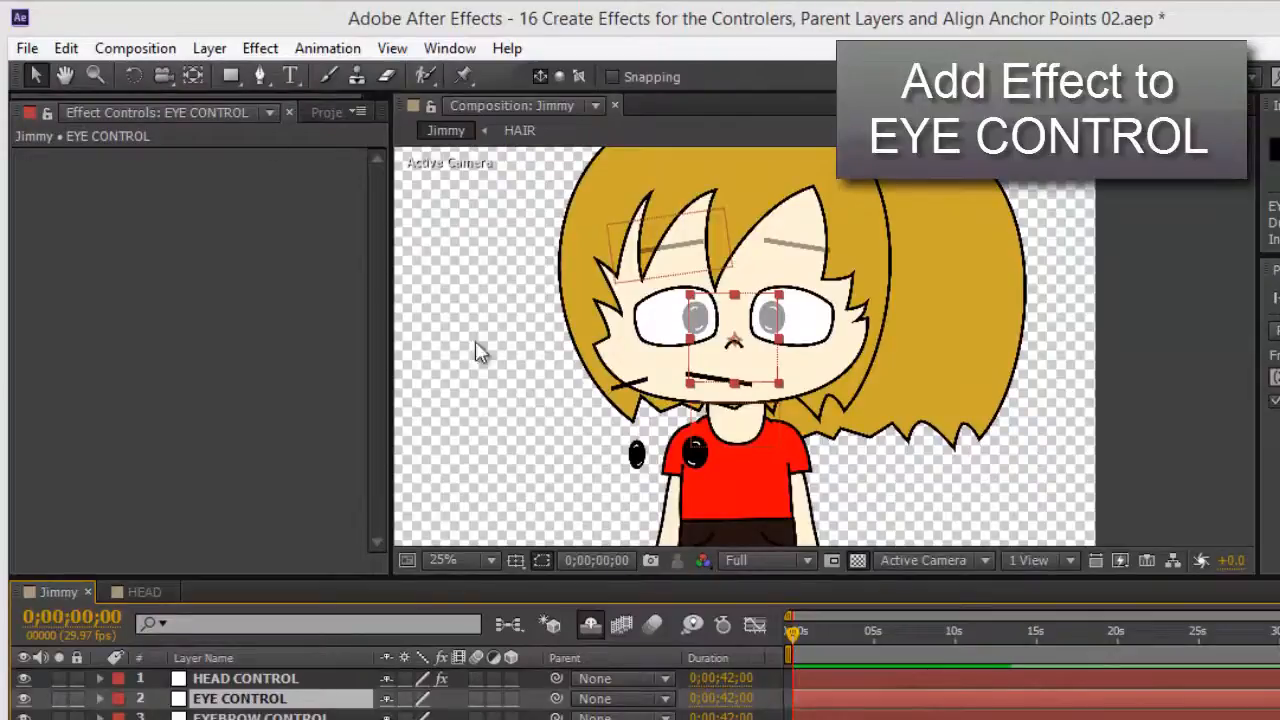
click(259, 49)
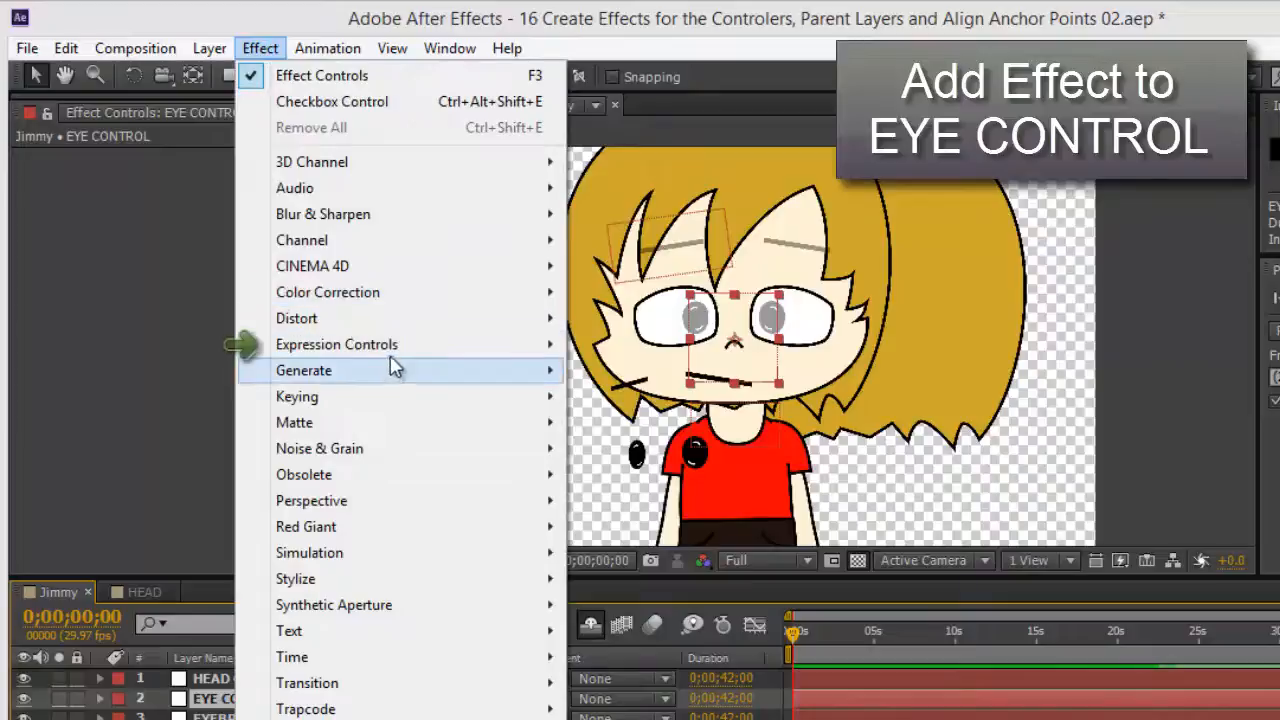
mouse_move(405, 350)
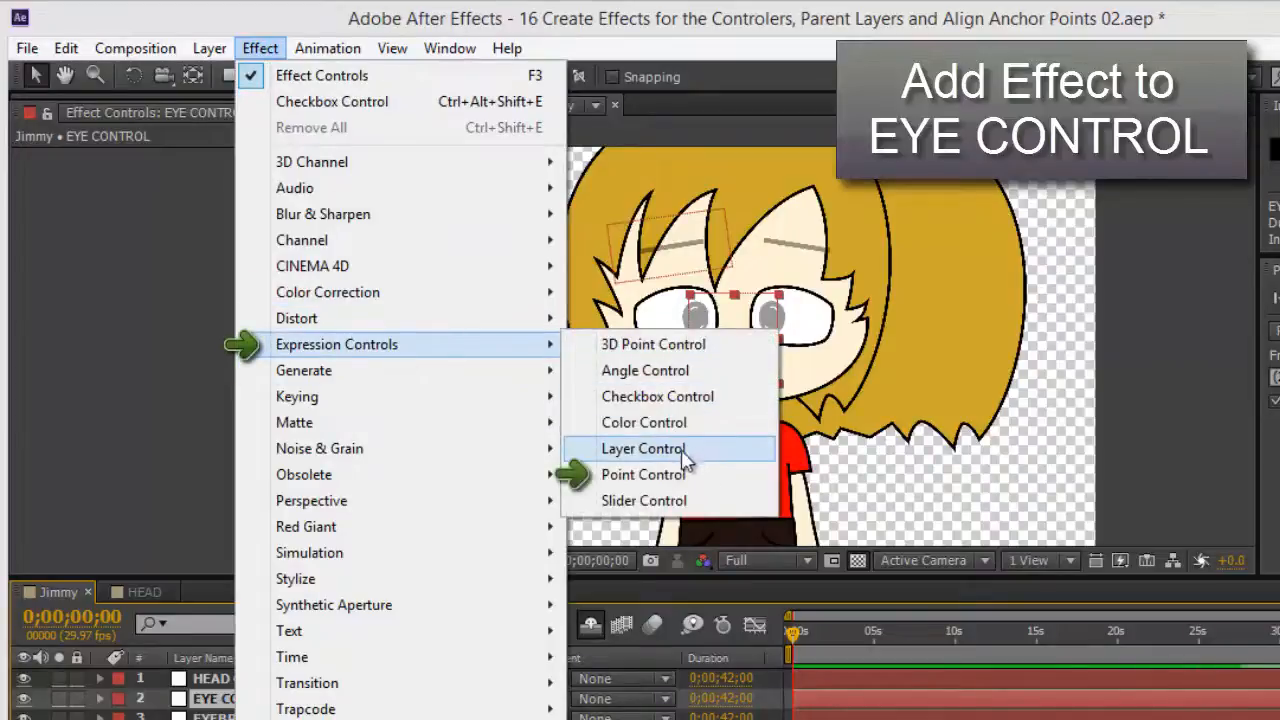
click(655, 476)
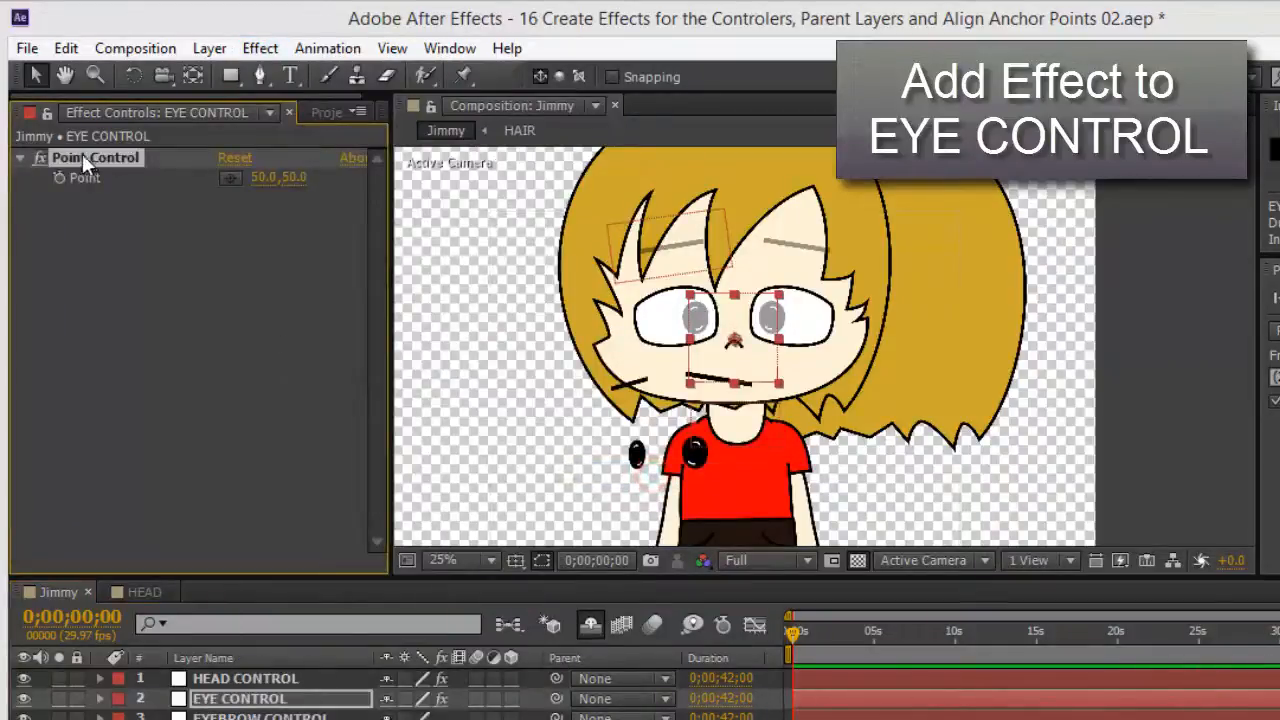
Step: Rename the Point Control effect on the EYE CONTROL layer as Skew
key(Return)
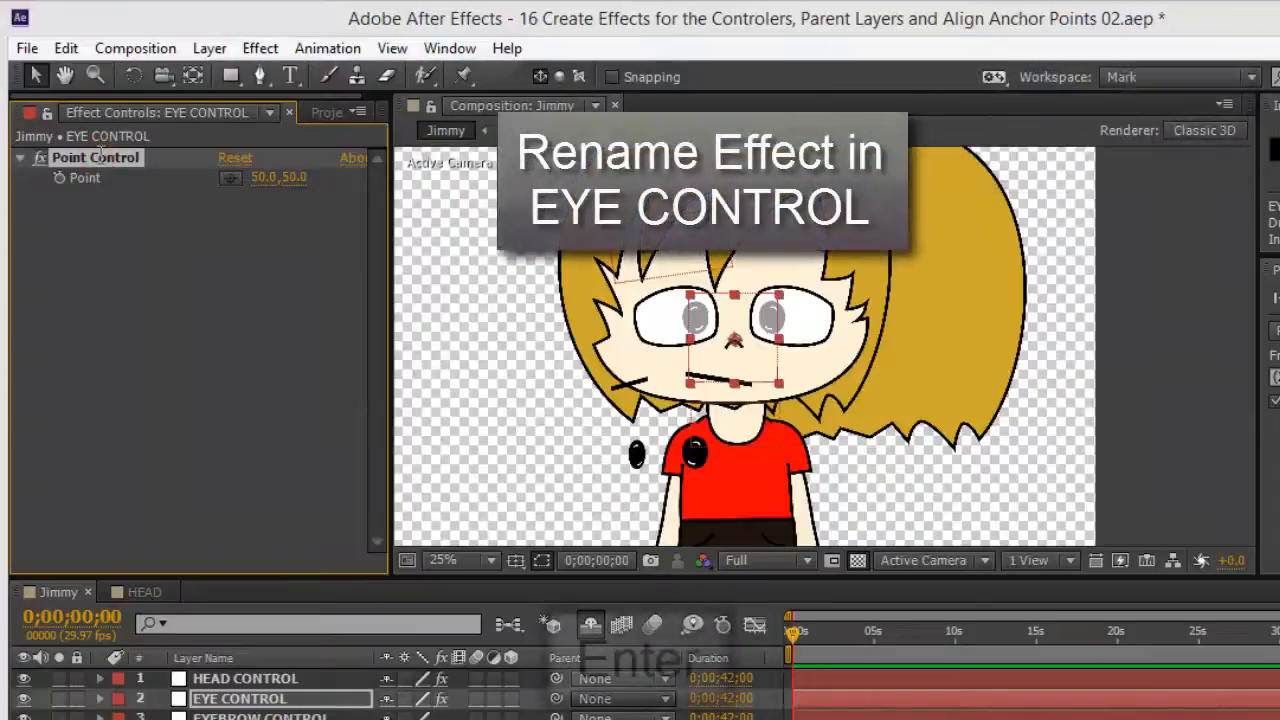
text(S)
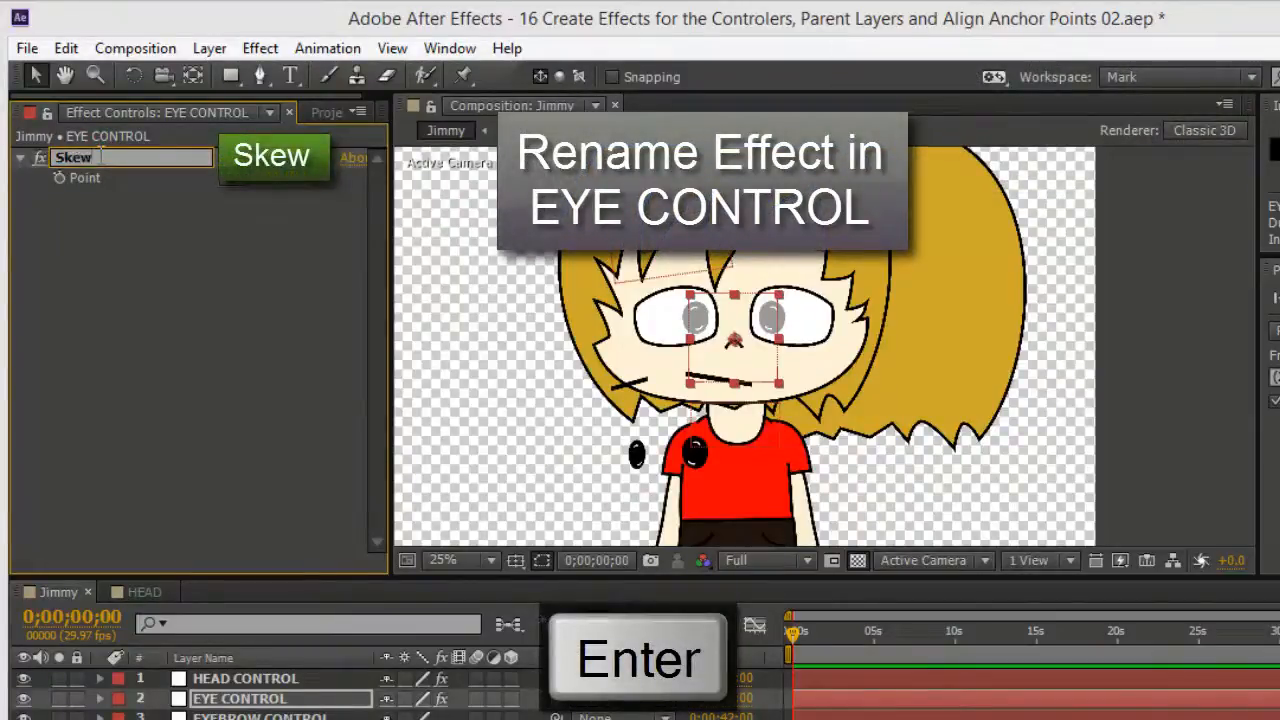
text(kew)
key(Return)
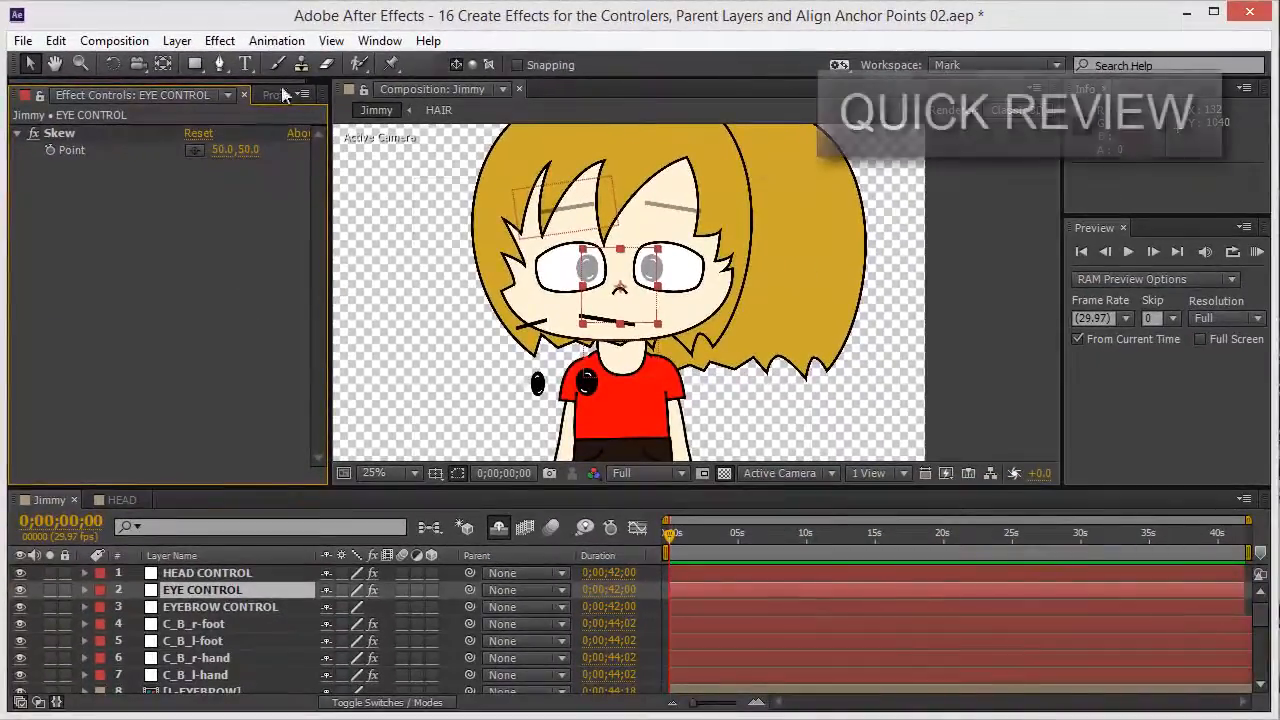
Step: Review the effects on the EYE CONTROL and HEAD CONTROL layers and examine the full layer list of the Jimmy composition
click(207, 576)
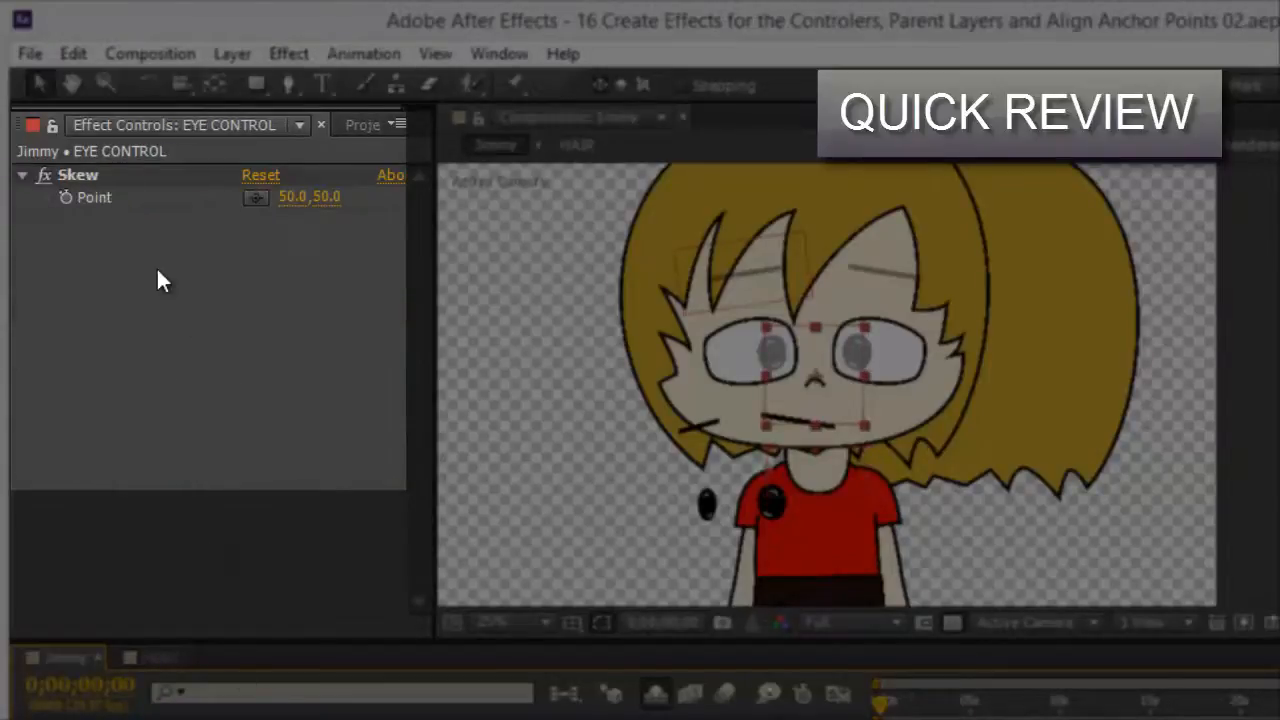
click(85, 178)
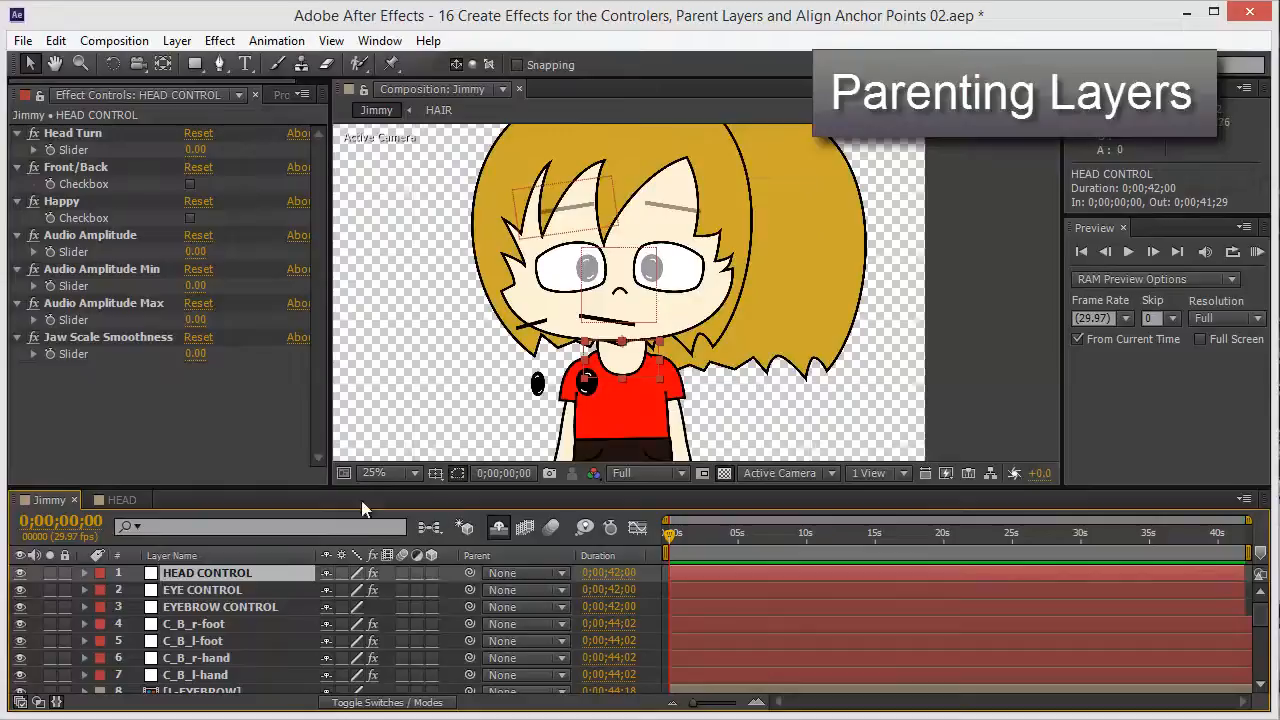
drag(654, 312, 626, 320)
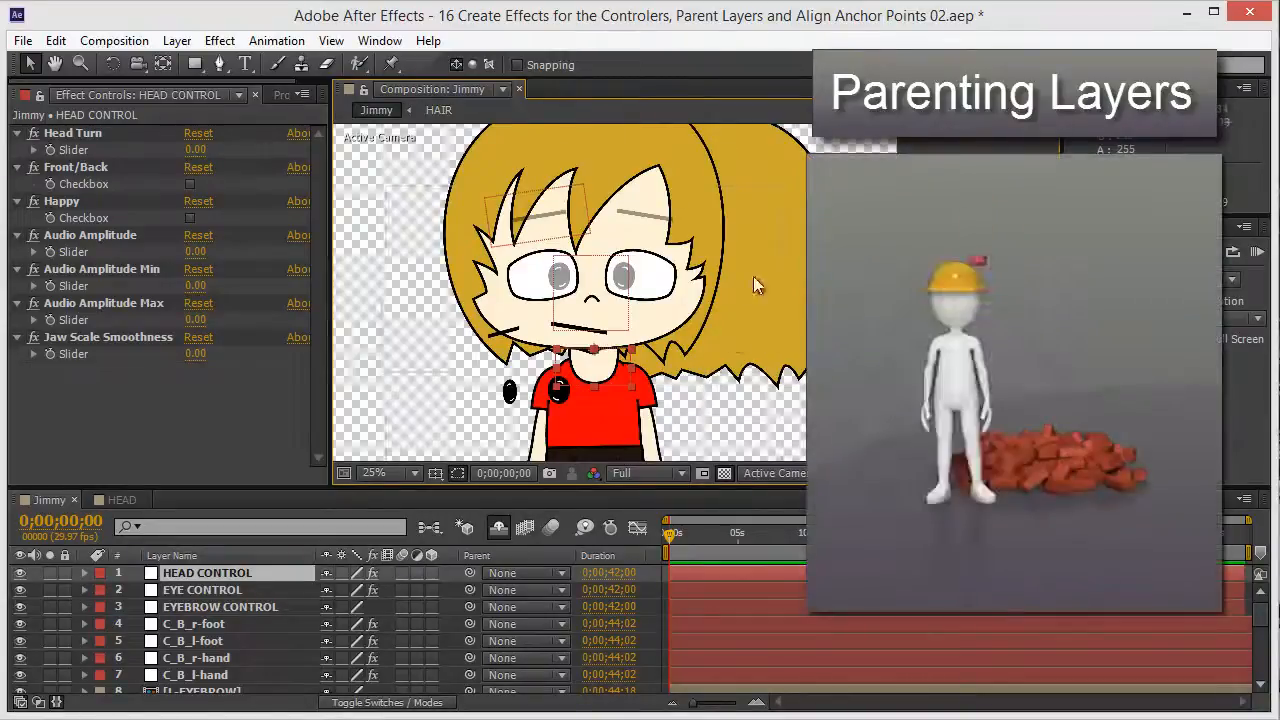
key(grave)
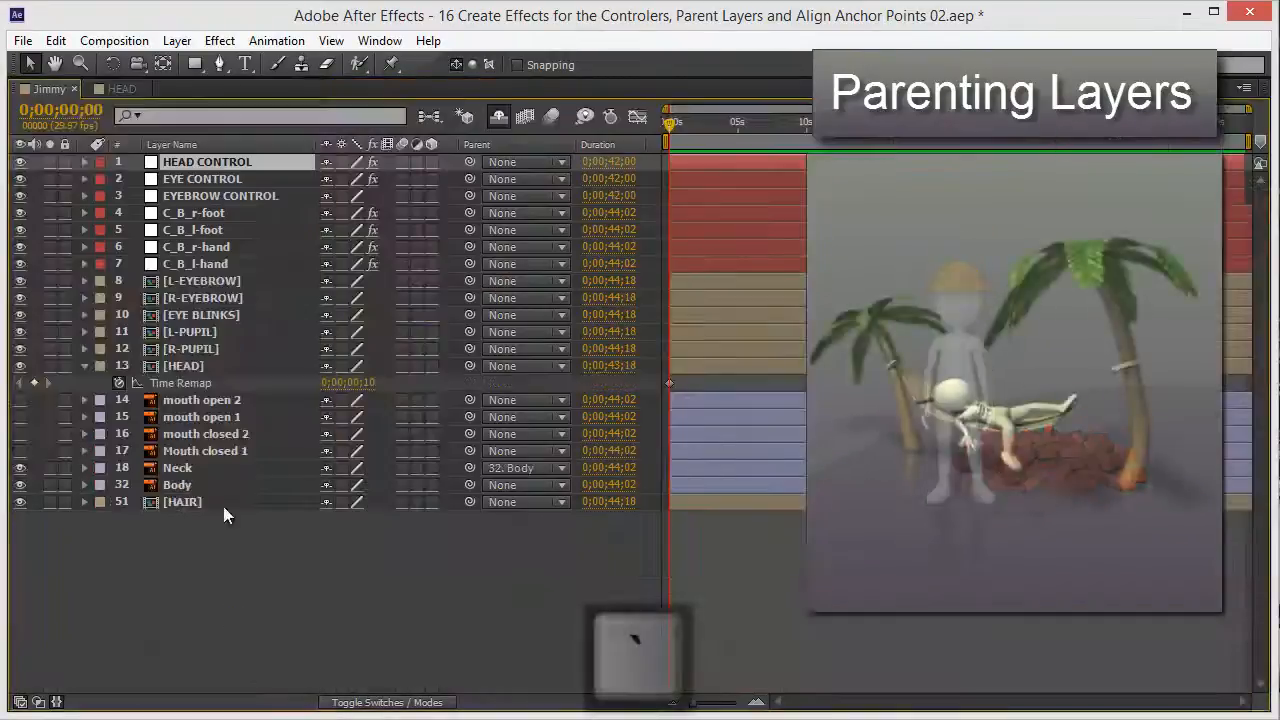
key(grave)
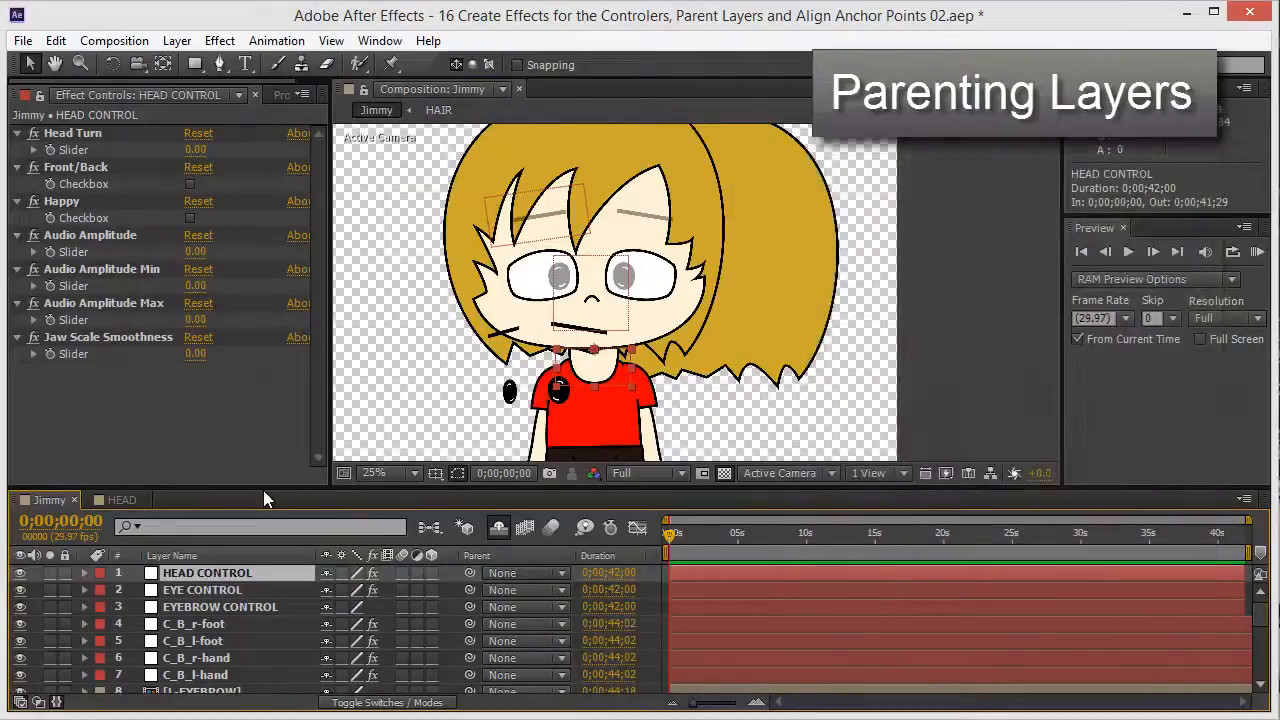
key(grave)
key(grave)
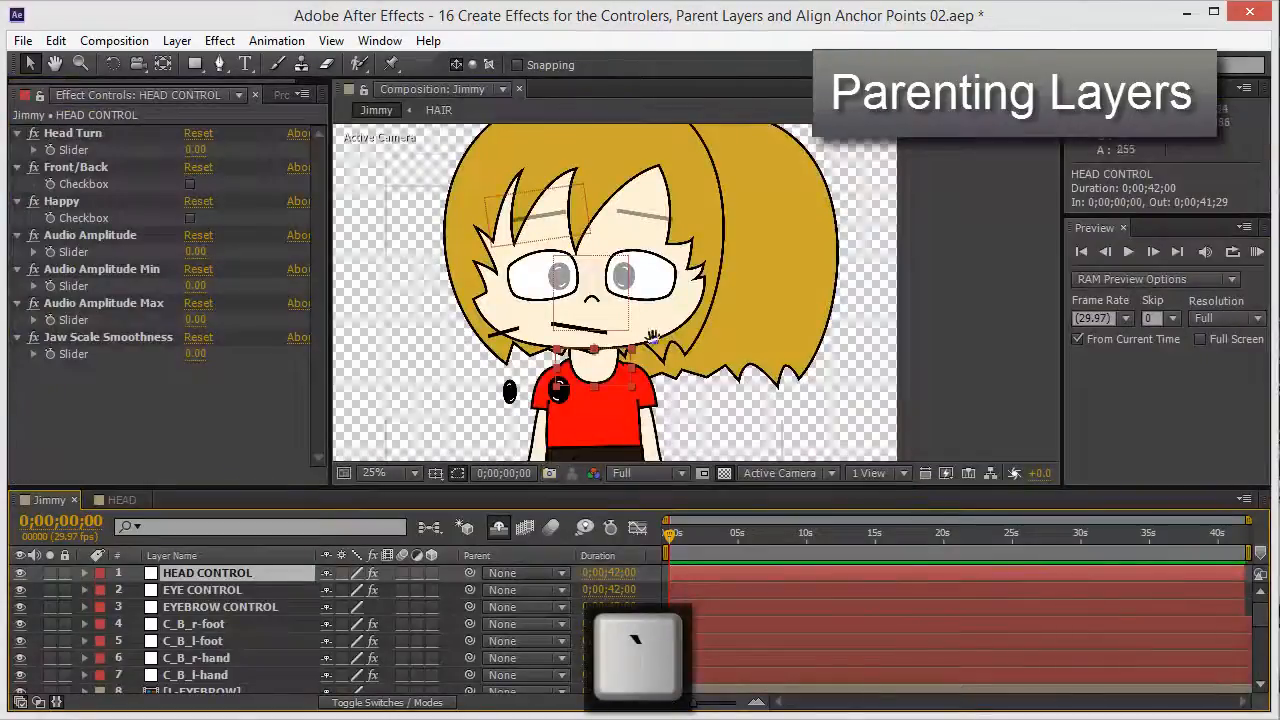
Step: Expand the Jimmy timeline to show its full layer list and parent the HEAD CONTROL layer to Body
drag(570, 321, 667, 293)
scroll(588, 285, up, 1)
key(grave)
click(235, 564)
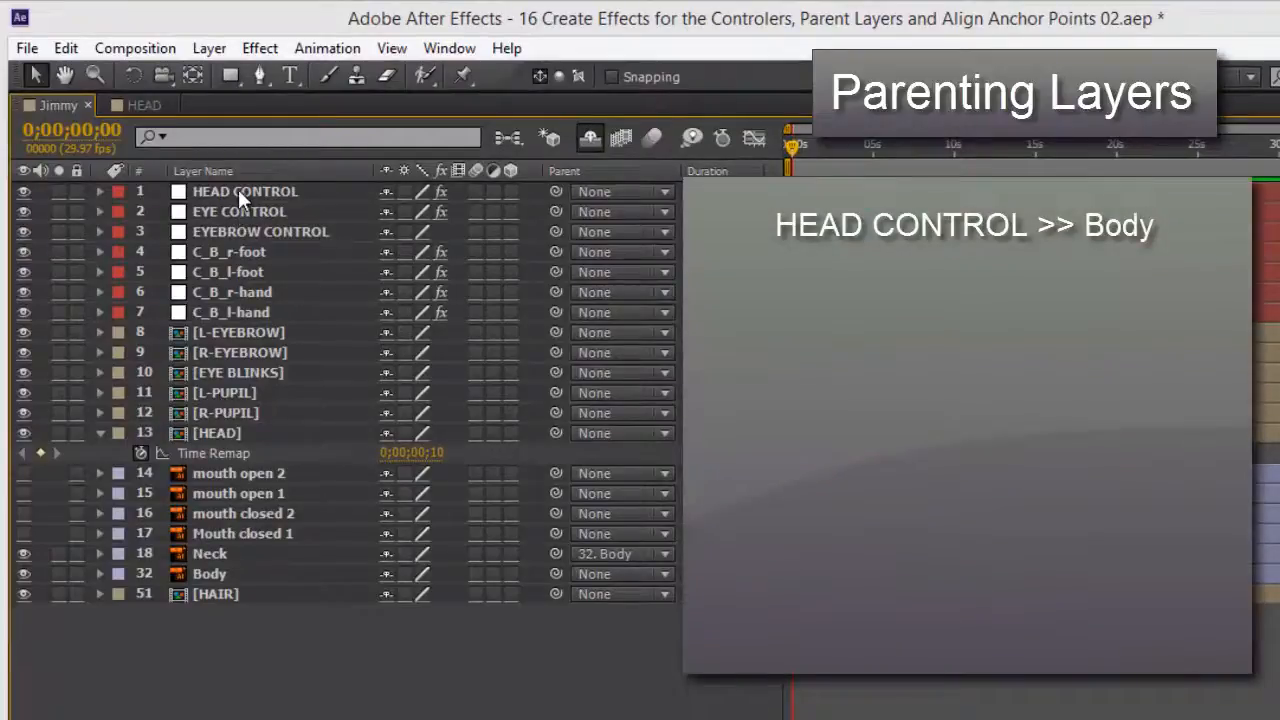
click(240, 195)
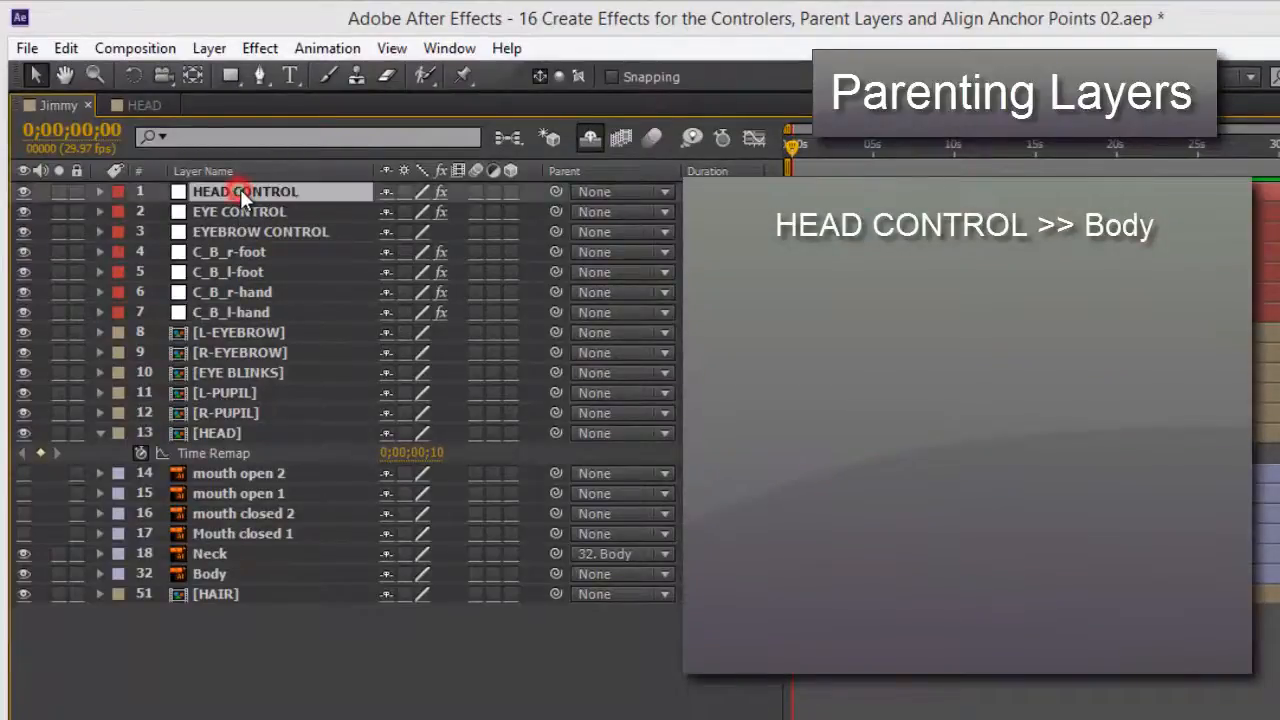
drag(557, 191, 281, 580)
Step: Parent the EYE CONTROL and EYEBROW CONTROL layers together to the HEAD layer
click(245, 212)
ctrl+click(255, 234)
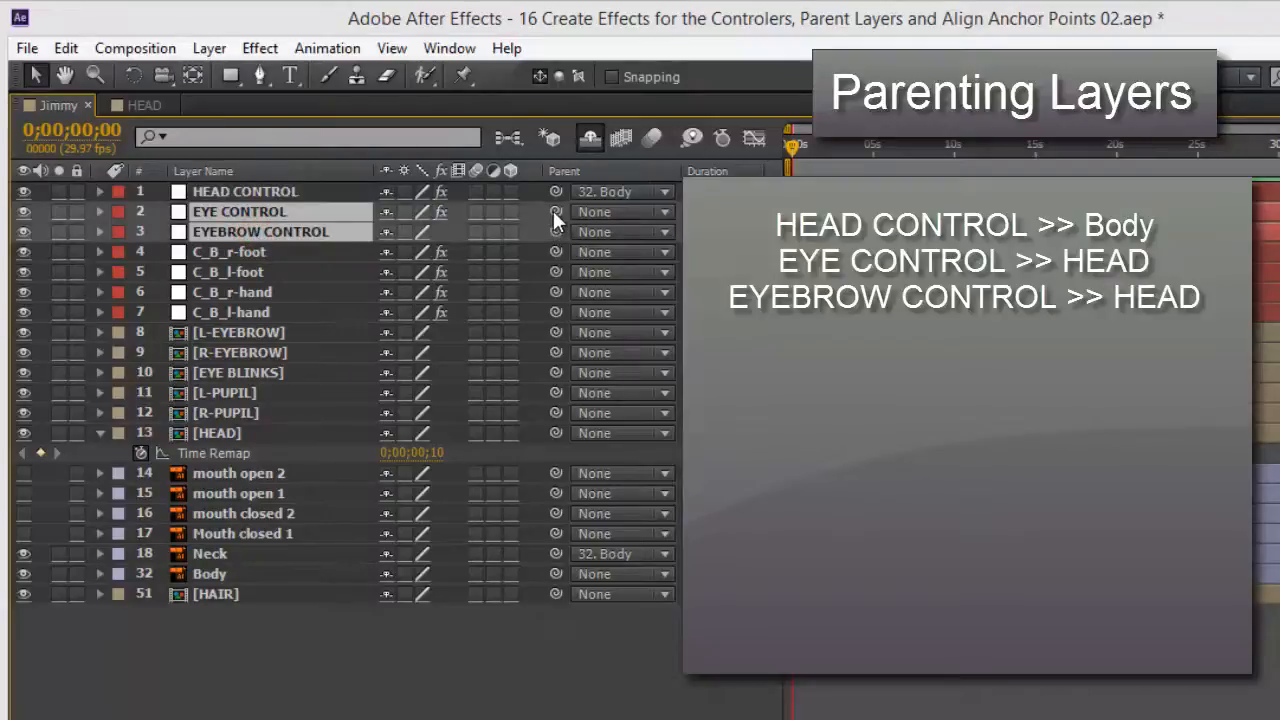
drag(557, 210, 229, 436)
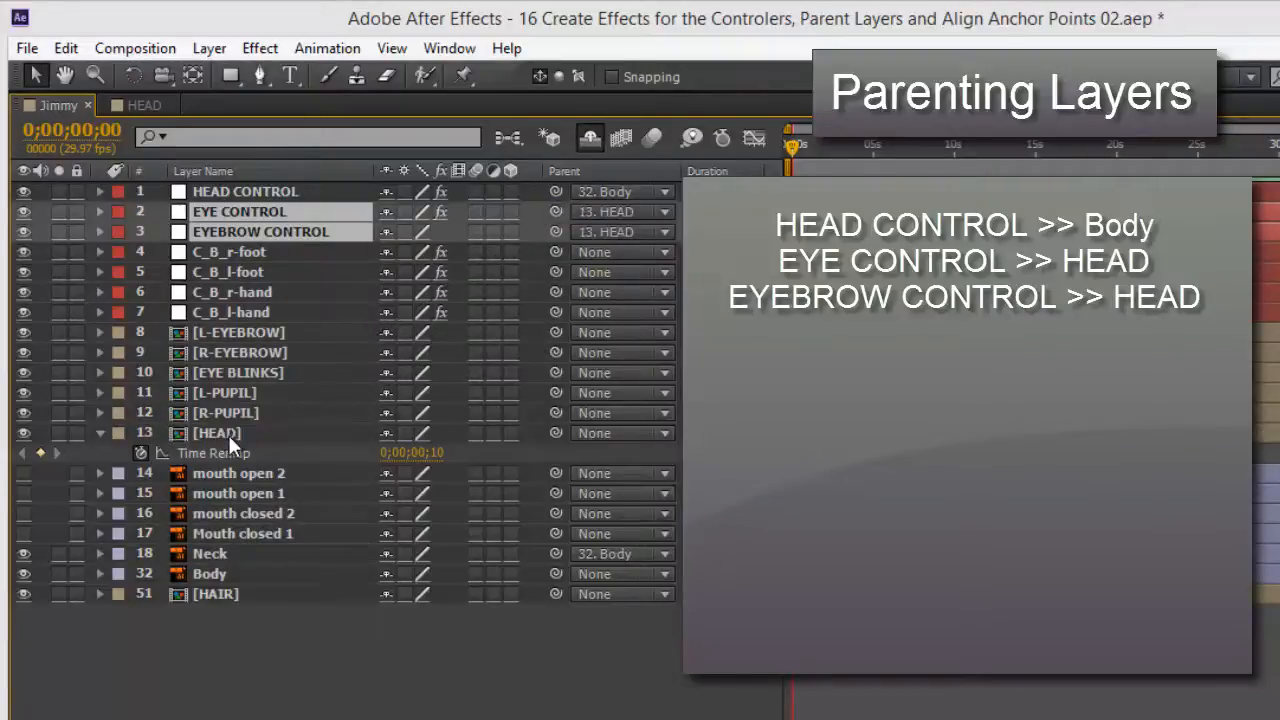
Step: Collapse the HEAD layer's properties and parent HEAD to the Neck layer
click(100, 436)
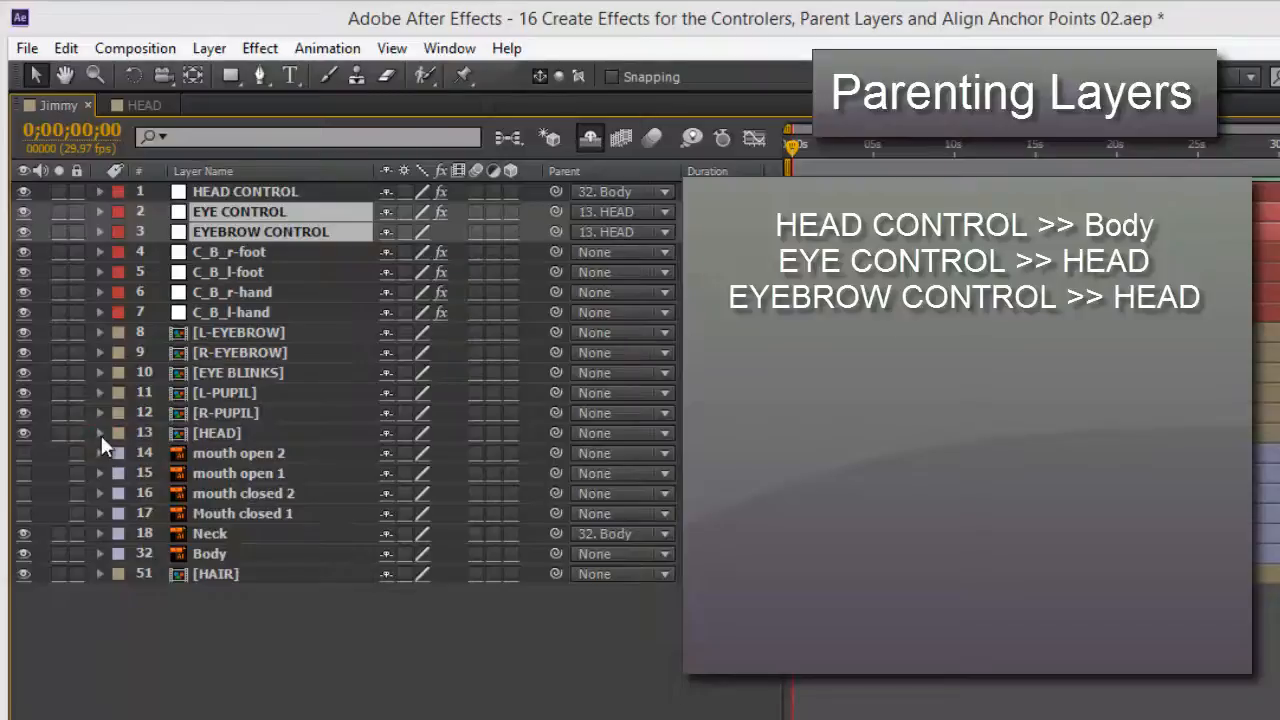
click(215, 439)
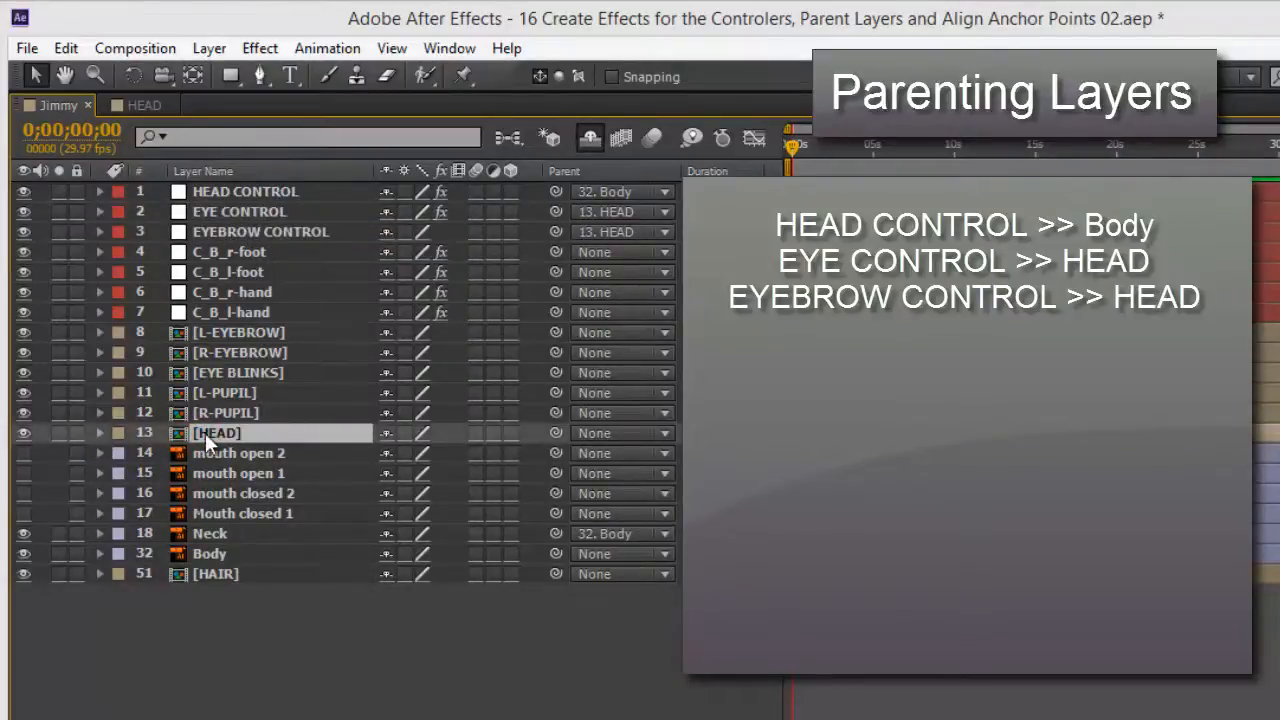
drag(560, 430, 216, 534)
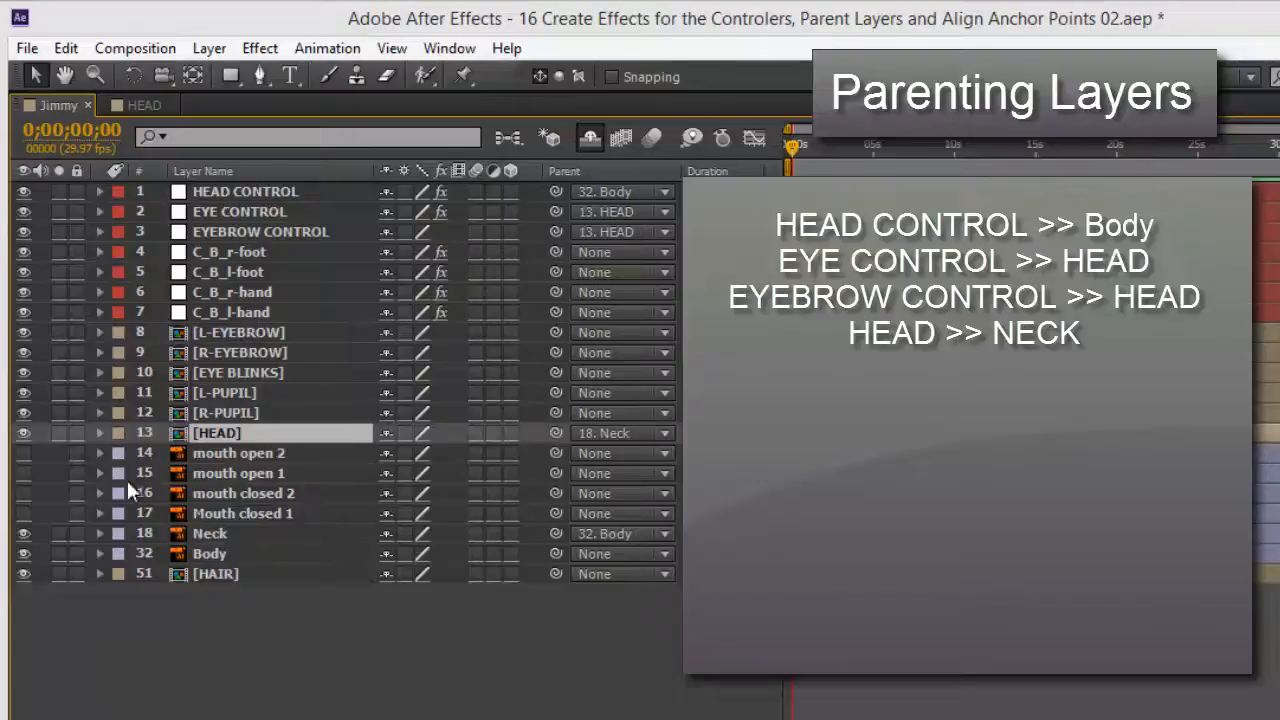
Step: Parent the L-EYEBROW, R-EYEBROW, EYE BLINKS, L-PUPIL, R-PUPIL and HAIR layers to HEAD
click(238, 333)
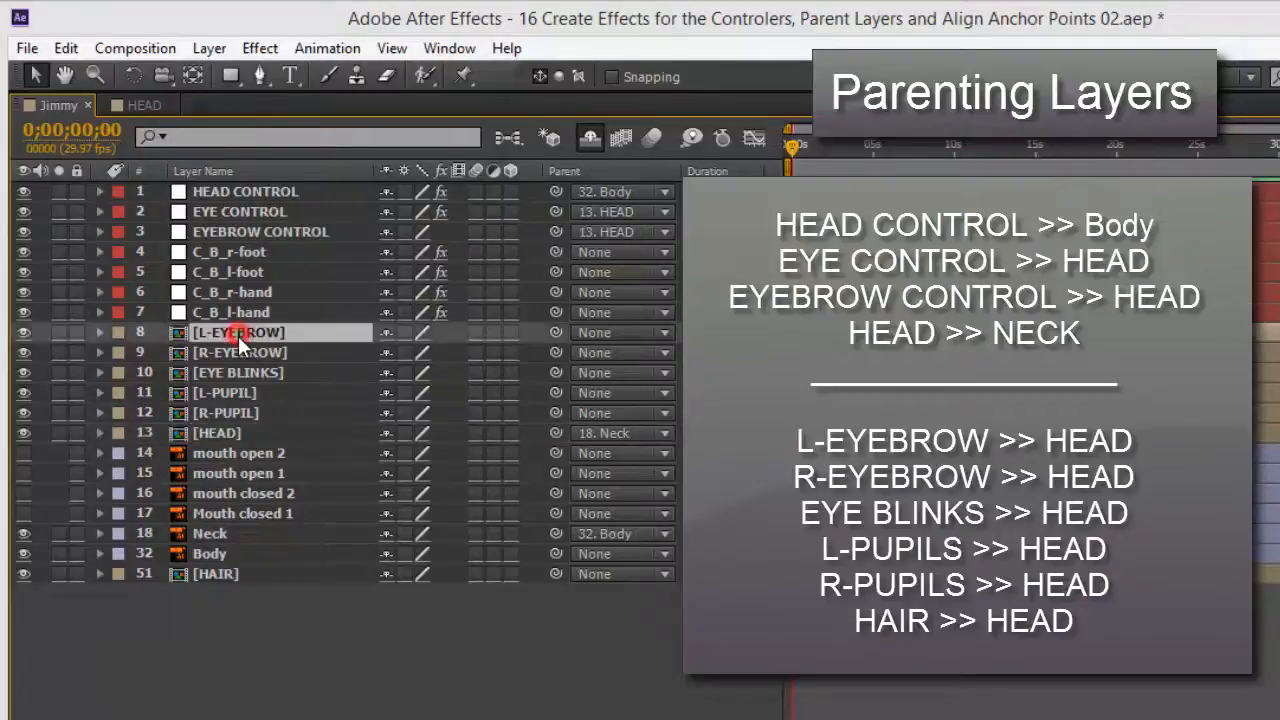
shift+click(226, 413)
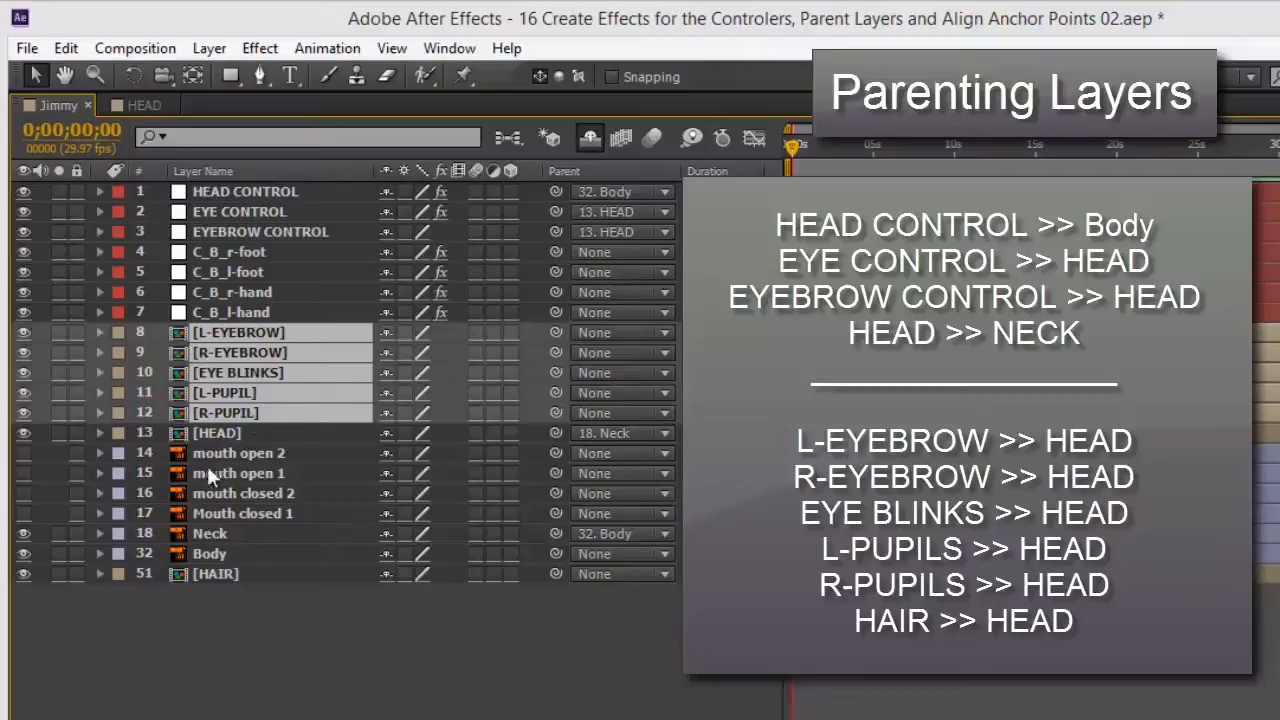
ctrl+click(232, 574)
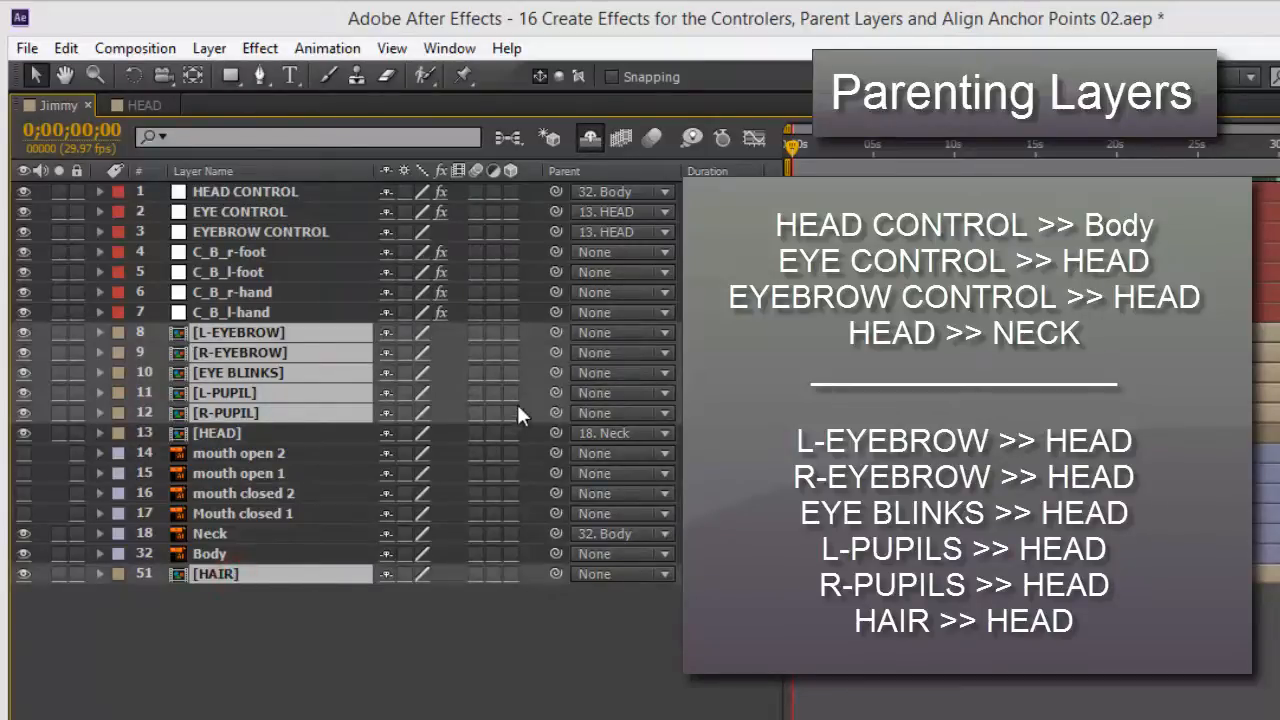
drag(555, 574, 219, 437)
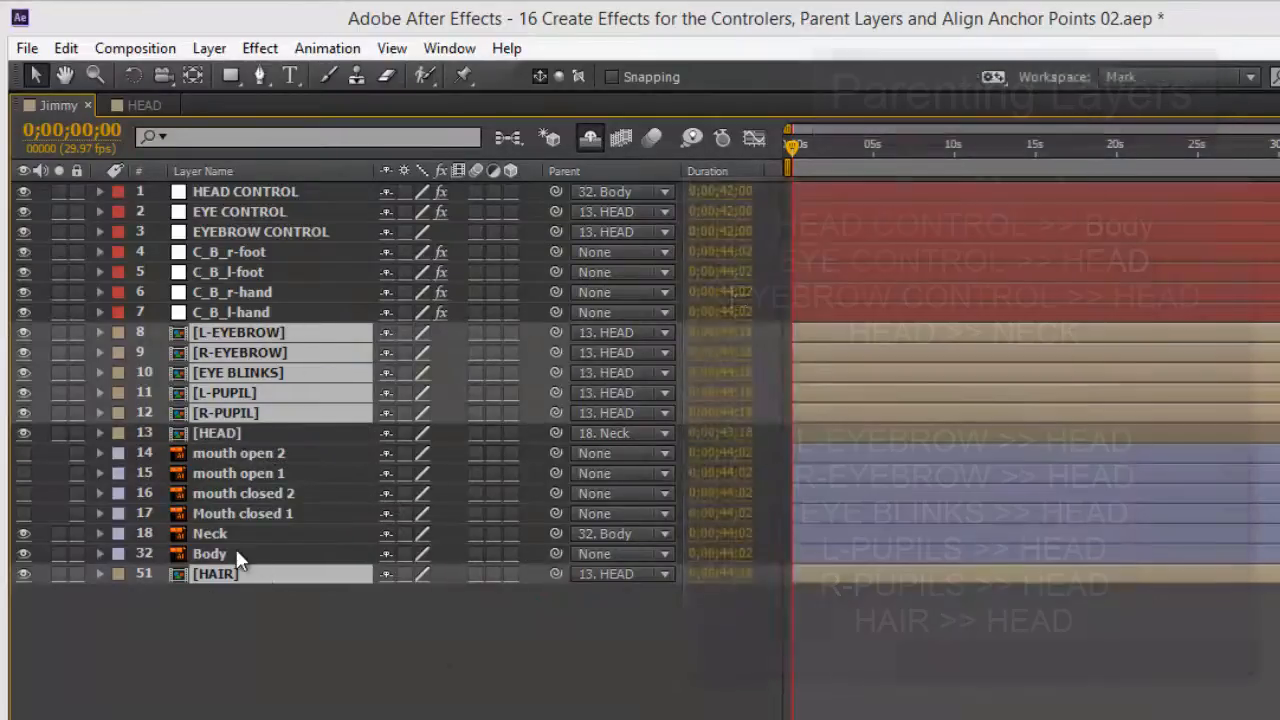
Step: Parent the C_B_r-foot, C_B_l-foot, C_B_r-hand and C_B_l-hand controllers to Body, and restore the timeline to its normal size
click(224, 555)
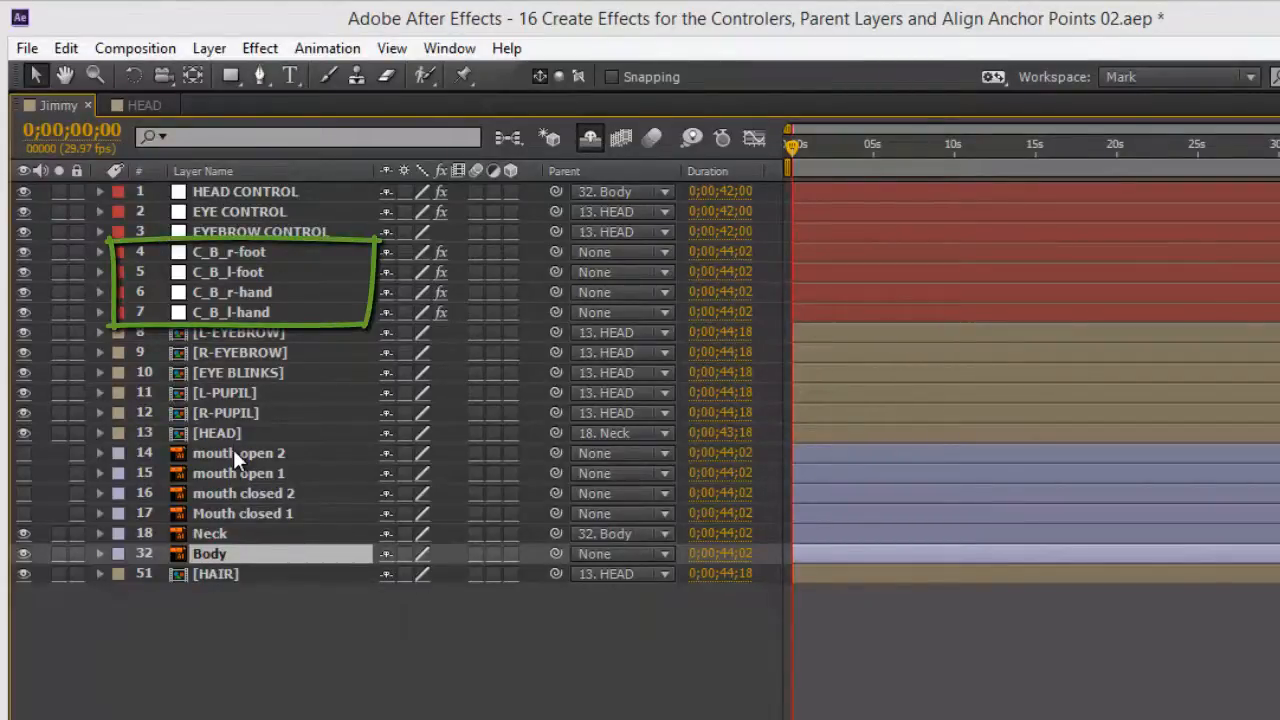
click(252, 252)
shift+click(250, 312)
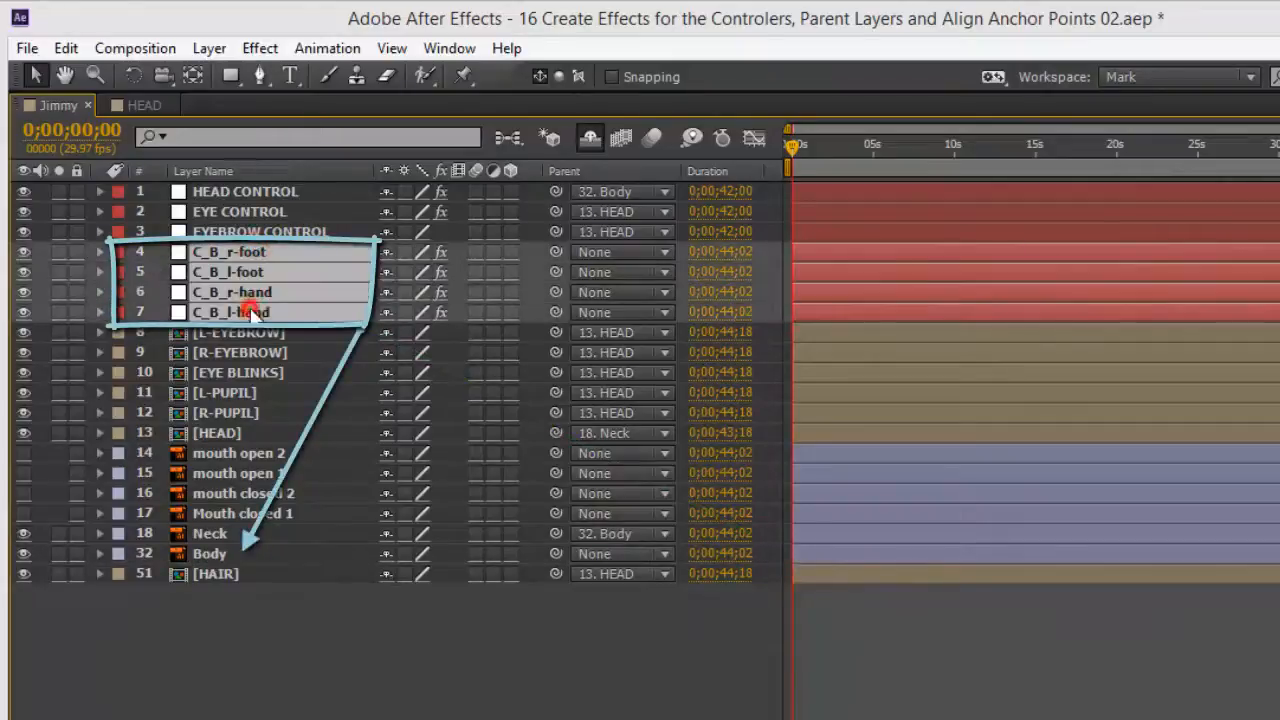
drag(556, 251, 226, 552)
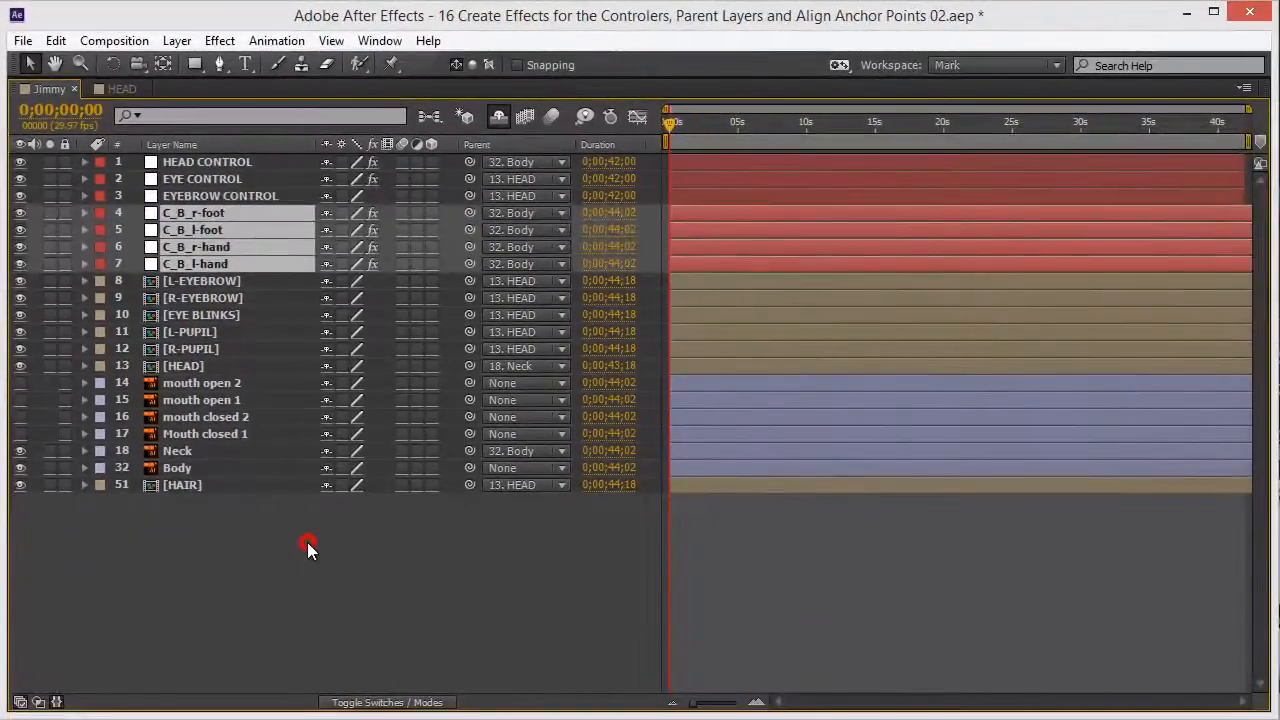
click(307, 542)
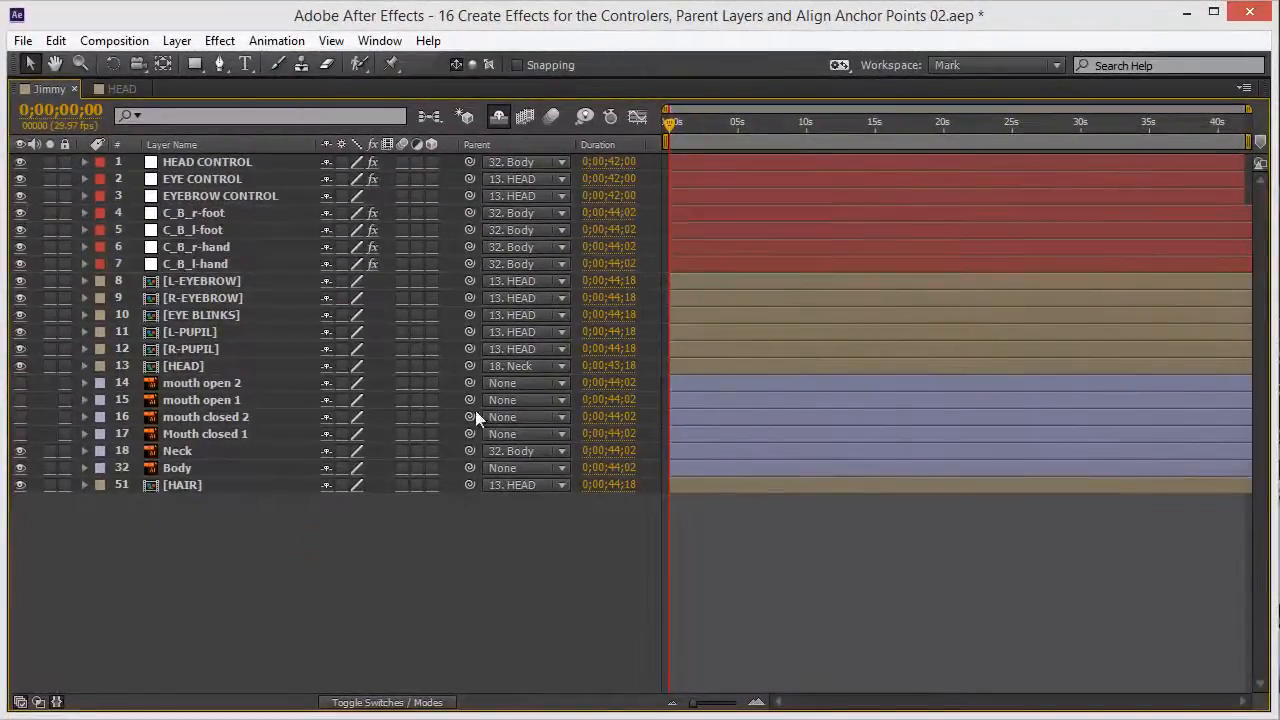
key(grave)
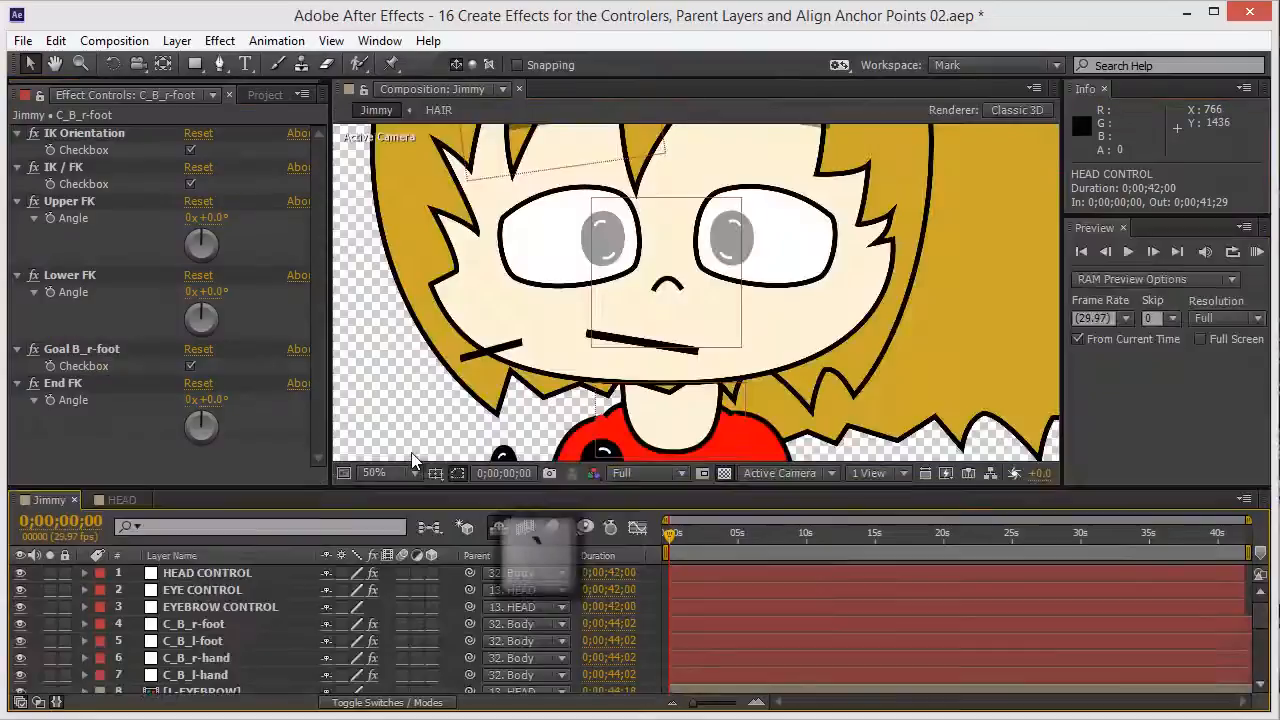